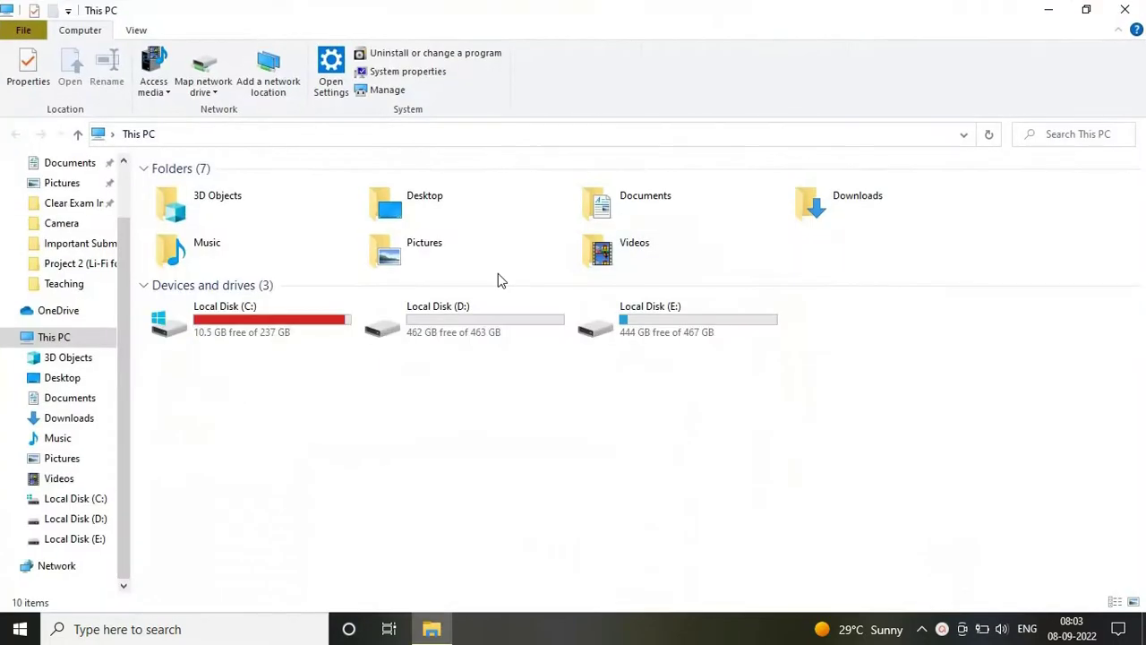
Browse to the bin folder under Local Disk (C:), Program Files, Polyspace, R2019a and launch matlab.exe
double_click(223, 314)
double_click(206, 259)
double_click(255, 486)
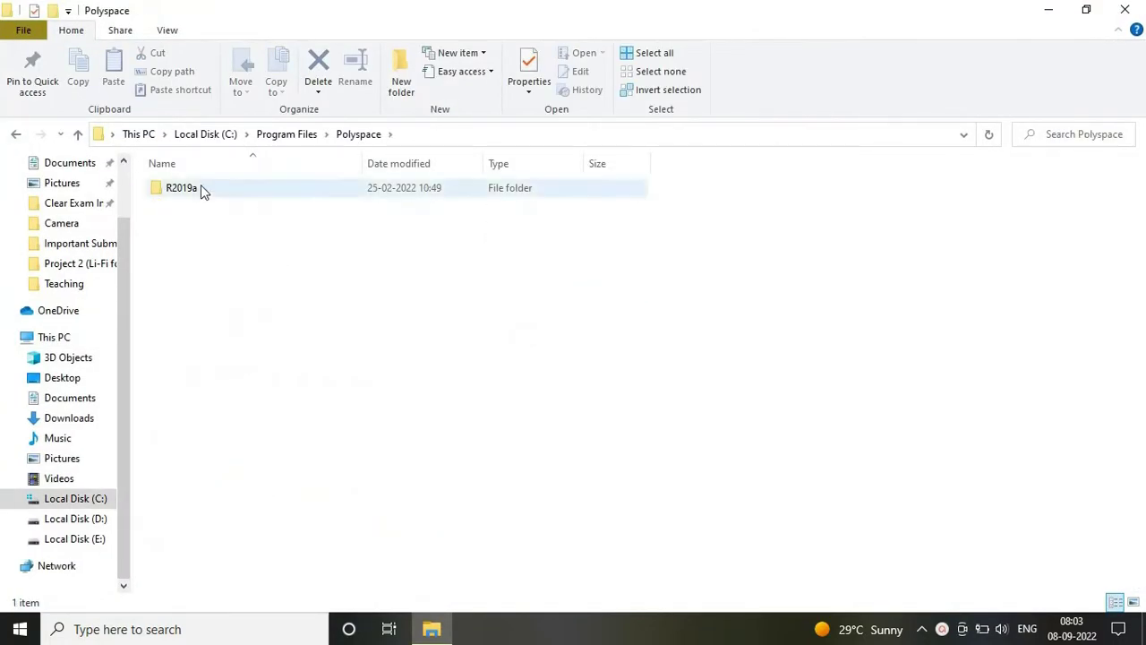
double_click(200, 190)
double_click(209, 206)
double_click(209, 364)
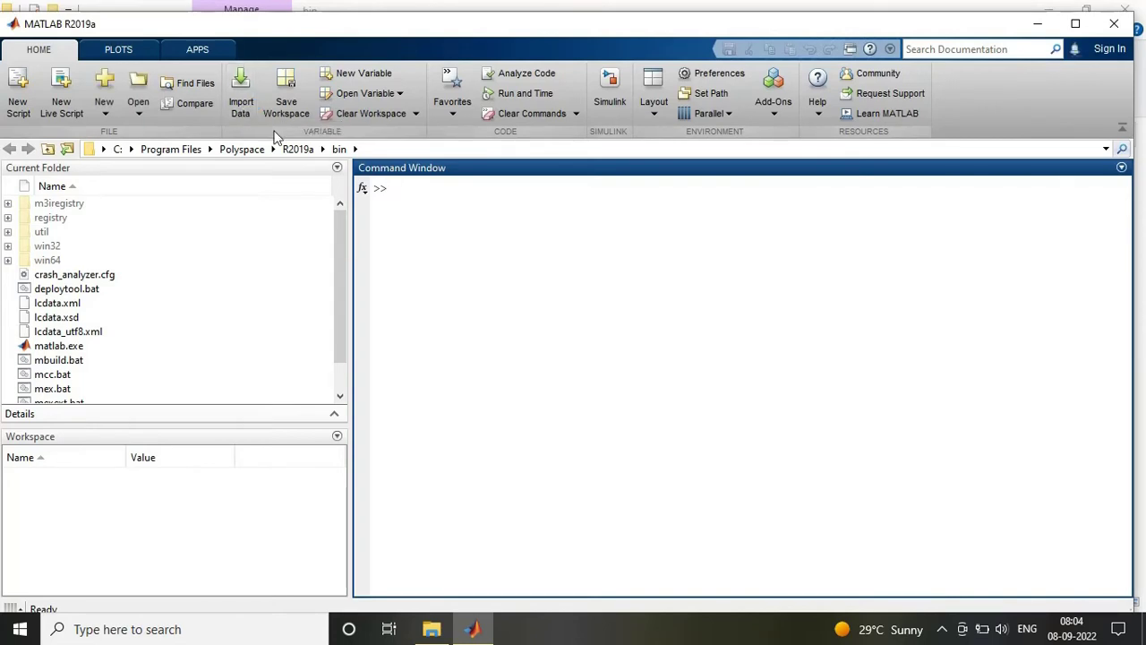
Start a data import and open ML Dataset.xlsx from the Desktop
left_click(242, 112)
left_click(69, 181)
left_click(506, 296)
left_click(417, 413)
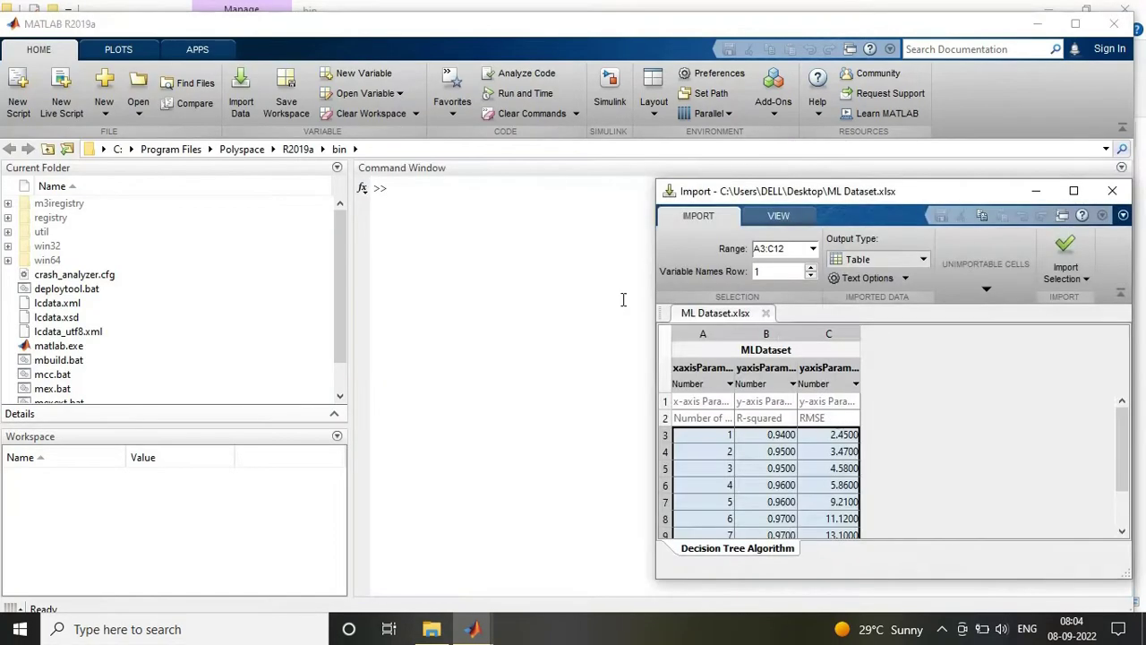
Review the spreadsheet rows and import the range A3:C12 as a table
left_click_drag(934, 194, 798, 164)
left_click_drag(986, 398, 987, 444)
left_click_drag(998, 508, 992, 394)
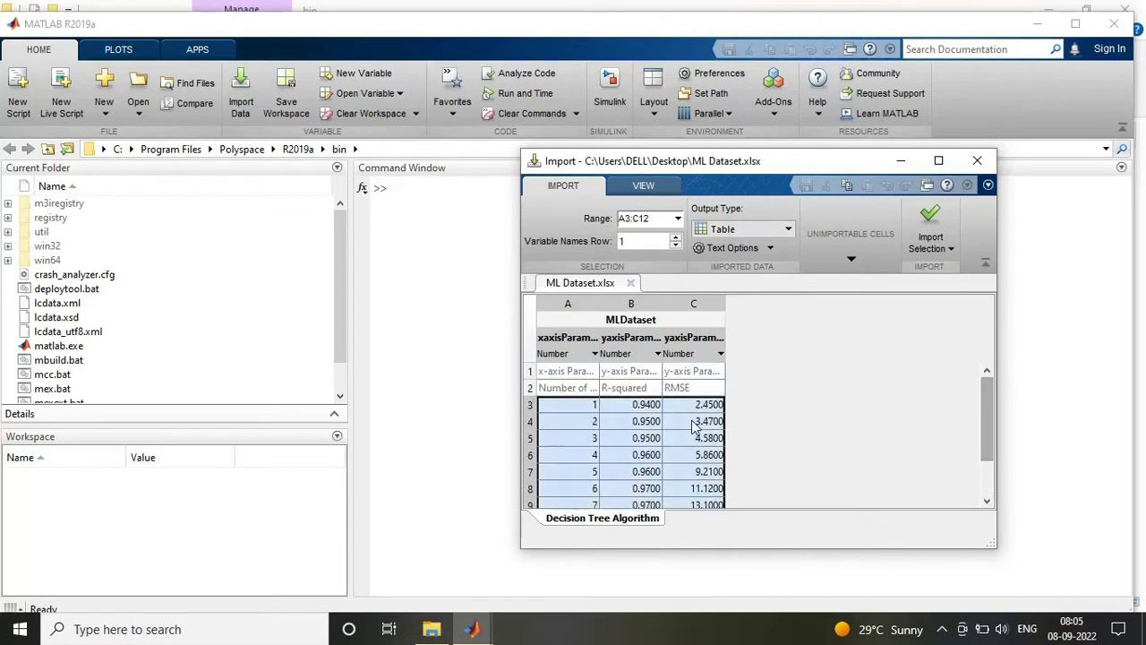
left_click(931, 220)
left_click(931, 222)
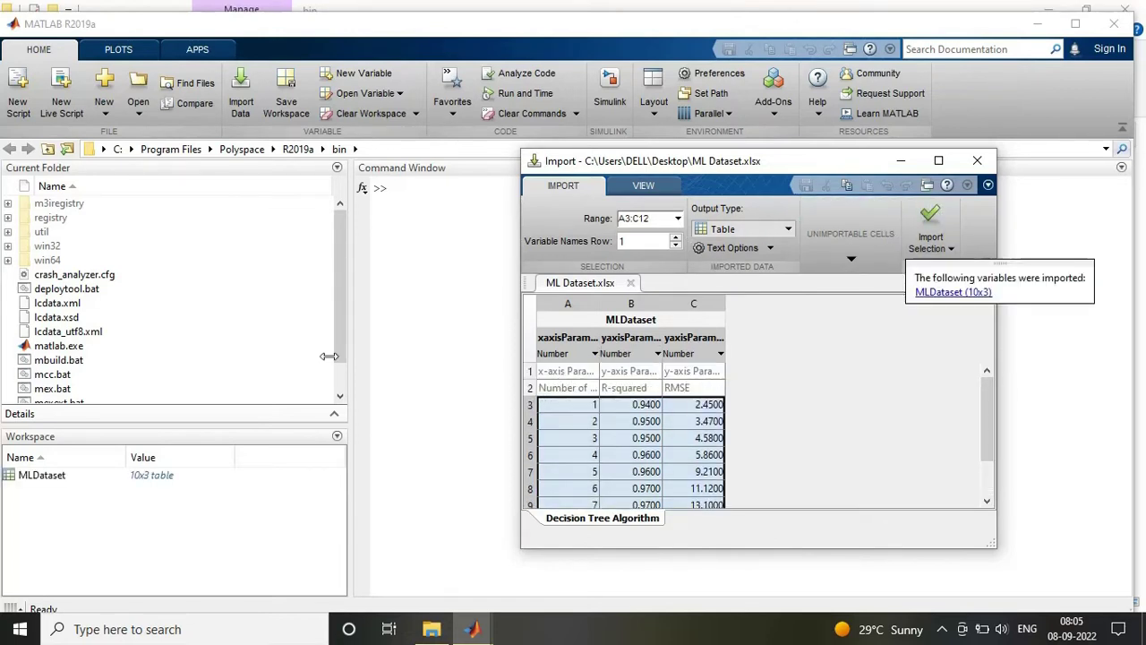
Change the import output type to Column vectors and import the same selection again
left_click(782, 229)
left_click(760, 265)
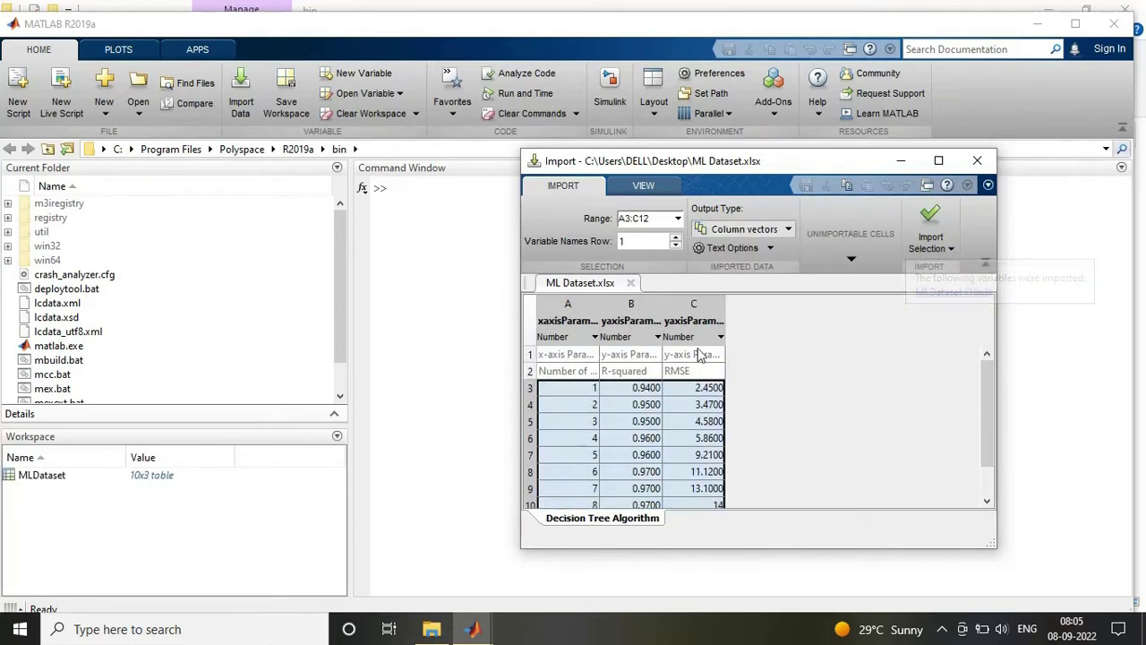
left_click(931, 220)
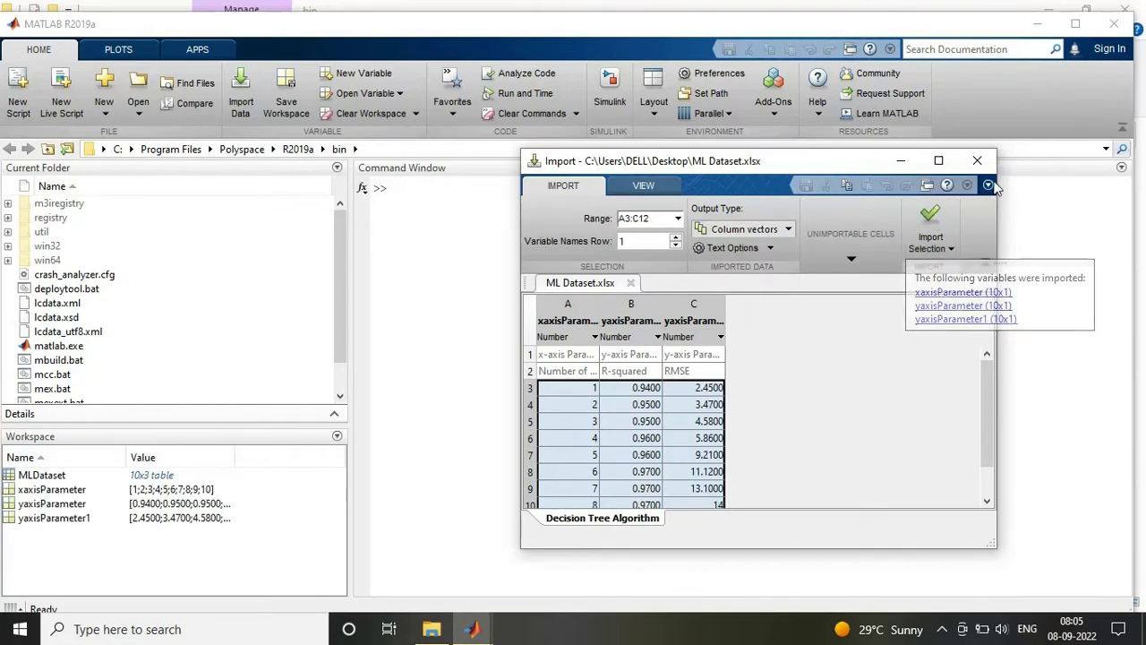
Close the import window and examine the three columns of the MLDataset table
left_click(977, 161)
double_click(43, 474)
left_click(391, 234)
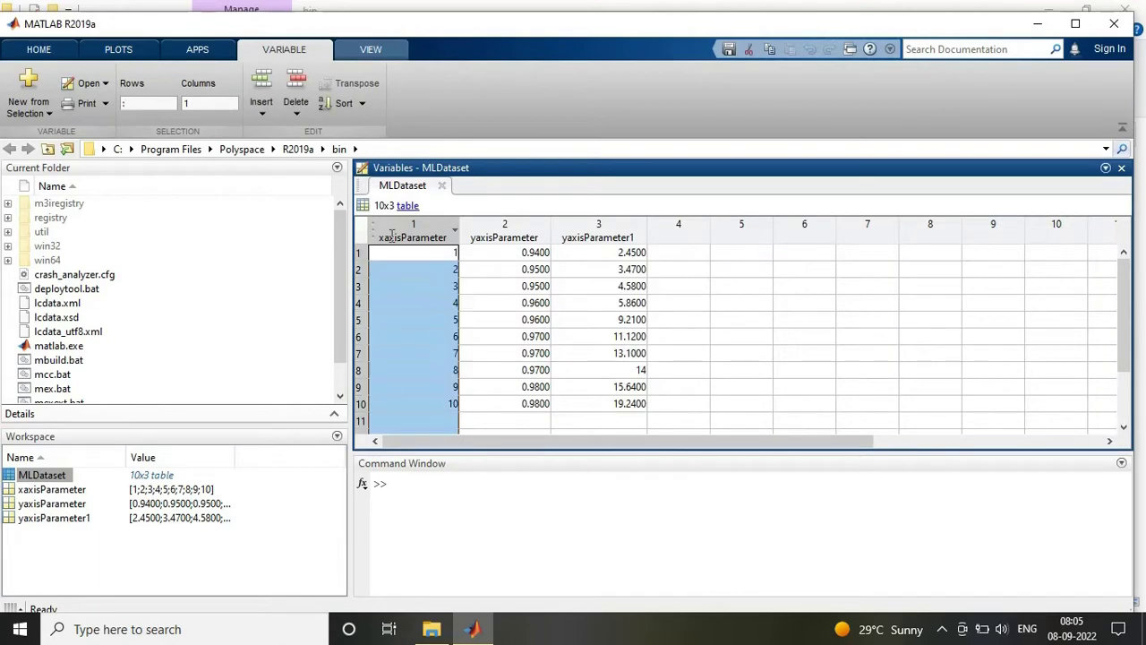
left_click(504, 231)
left_click(632, 231)
Examine the values of the xaxisParameter, yaxisParameter and yaxisParameter1 vectors, closing the variable viewer when done
double_click(51, 489)
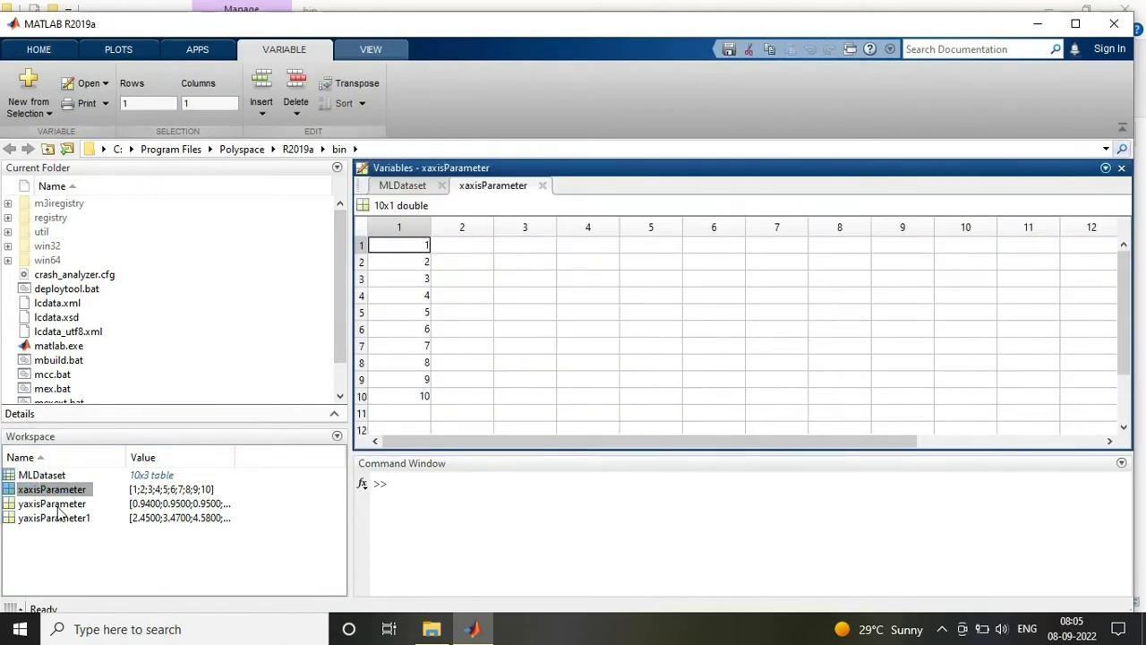
double_click(52, 503)
double_click(51, 518)
left_click(415, 543)
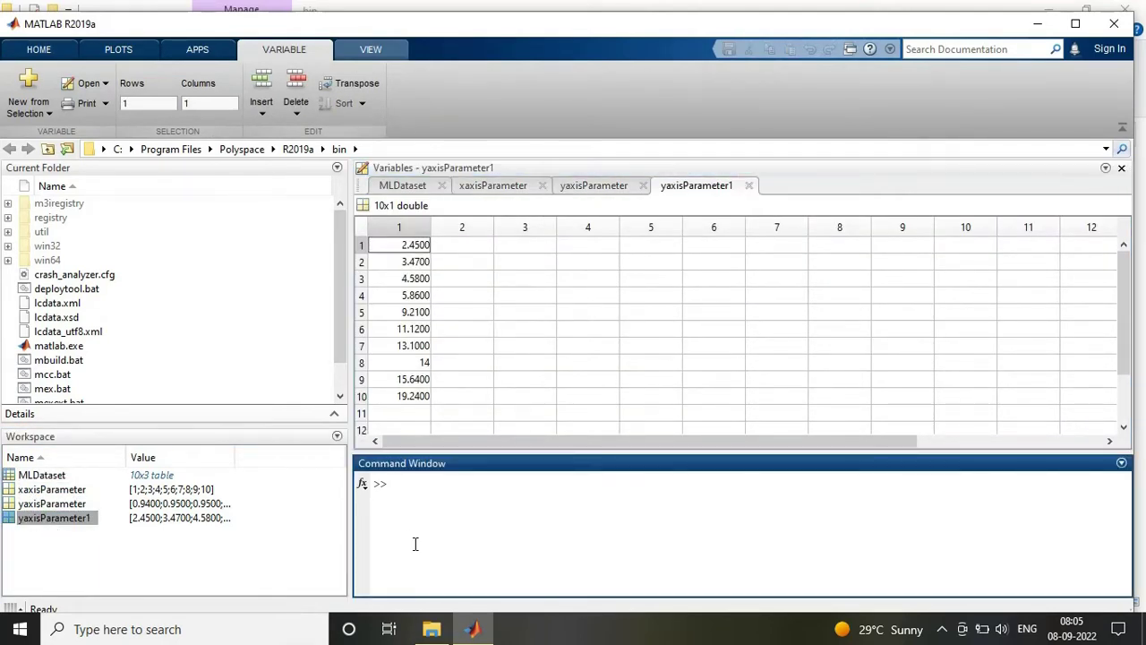
left_click(1121, 168)
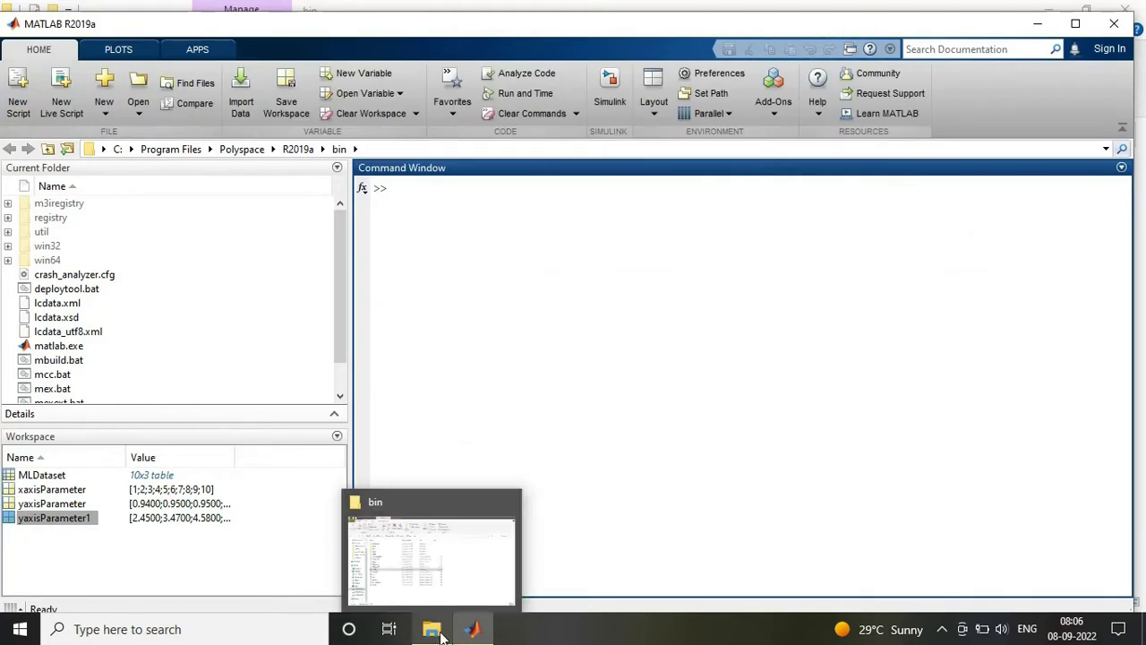
In a new plotting script, replace the x values with the xaxisParameter data [1;2;3;4;5;6;7;8;9;10], without doubled brackets
left_click(18, 90)
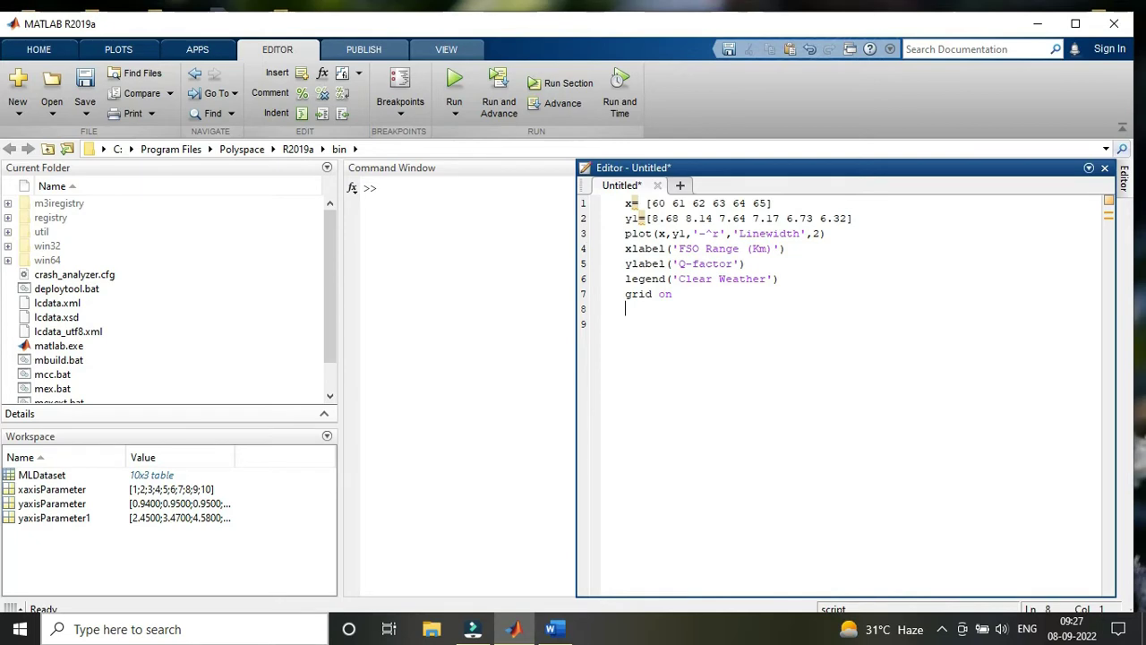
double_click(52, 489)
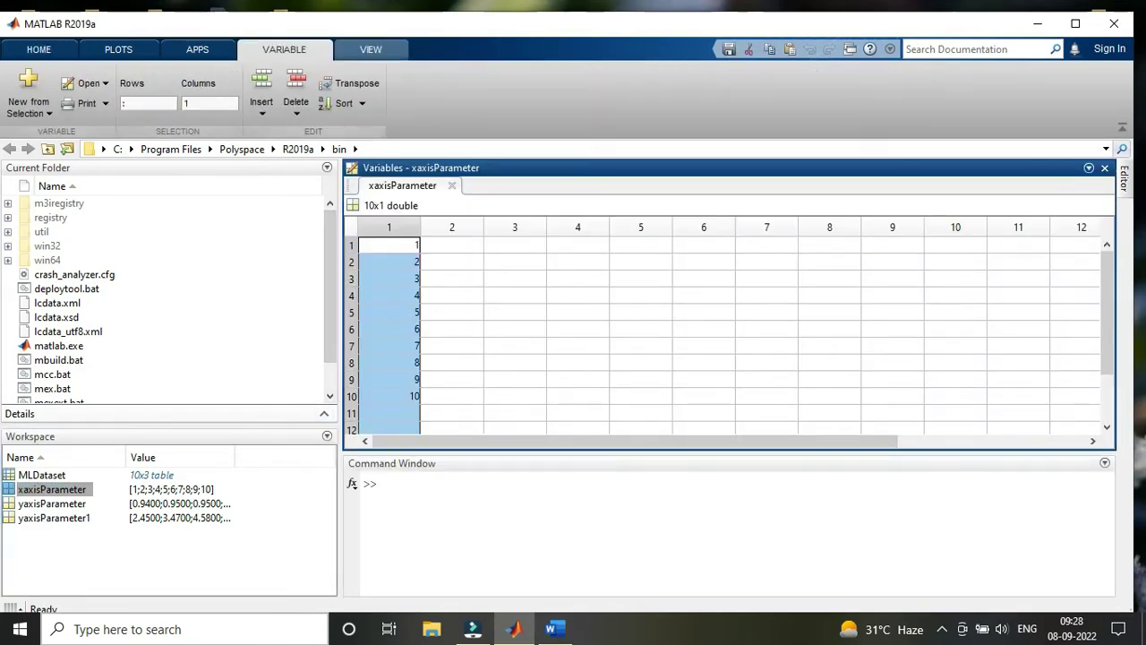
left_click(1124, 178)
left_click_drag(653, 203, 767, 203)
type("[1;2;3;4;5;6;7;8;9;10]")
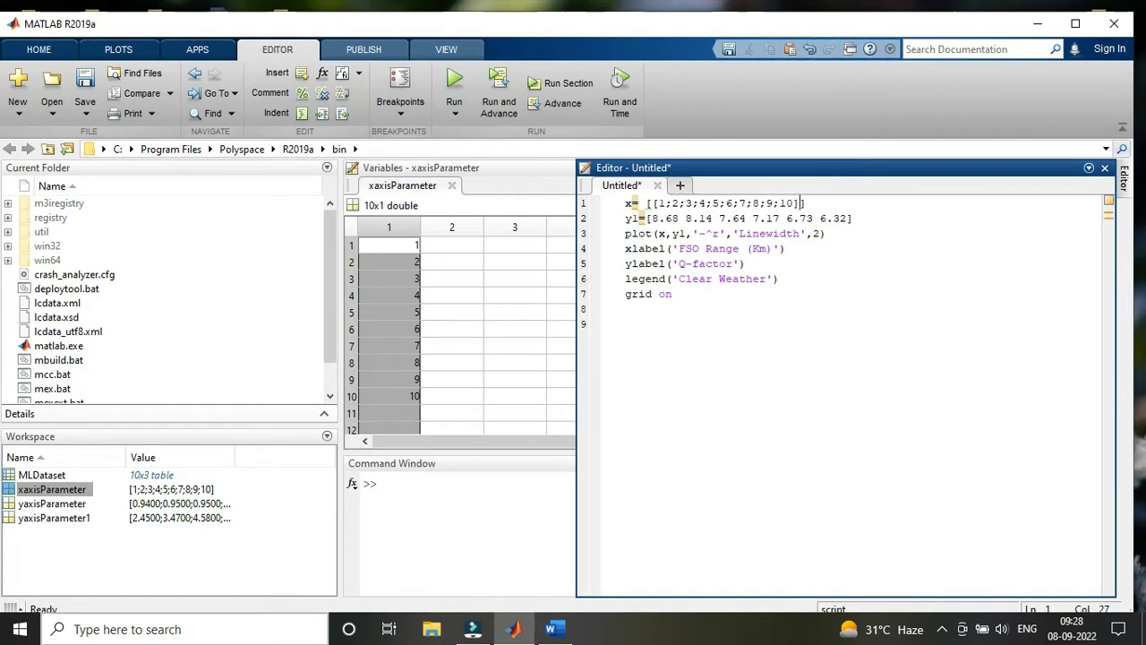
left_click(652, 203)
key("BackSpace")
Replace the script's y1 values with the copied yaxisParameter column and remove the duplicate square brackets
double_click(52, 503)
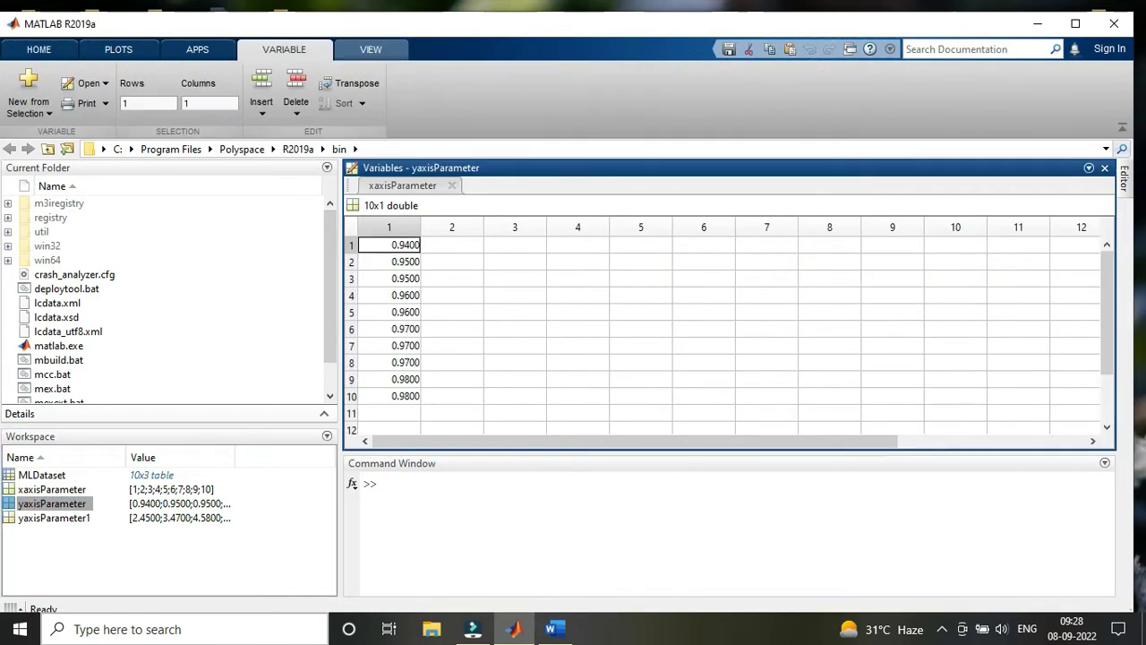
left_click(388, 227)
key("ctrl+shift+0")
left_click_drag(647, 218, 854, 218)
key("ctrl+v")
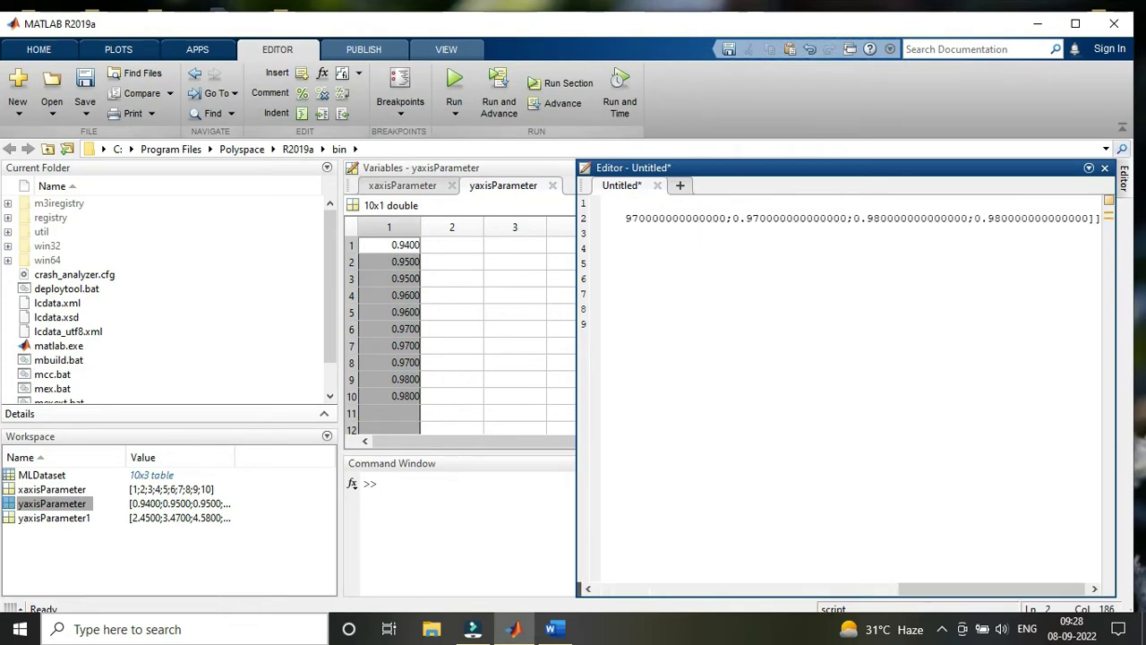
key("Delete")
left_click_drag(976, 588, 730, 588)
scroll(646, 219, "left", 3)
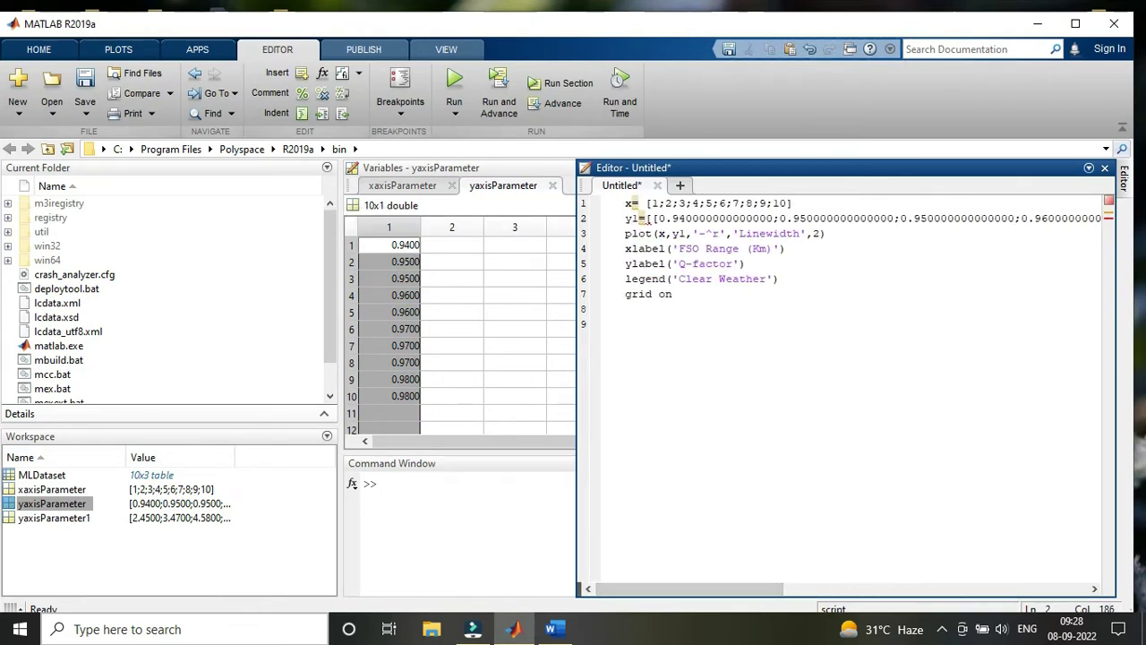
left_click(646, 218)
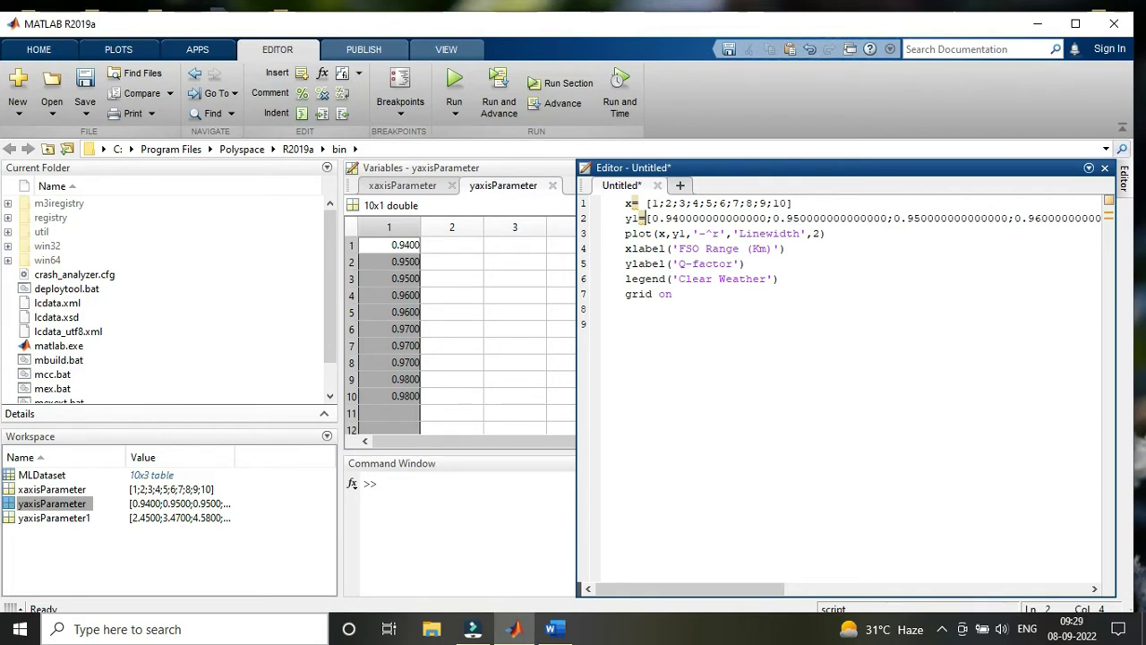
Change the script's x-axis label to 'Number of Neighbors' and its y-axis label to 'R-squared'
left_click_drag(678, 248, 770, 248)
type("Number")
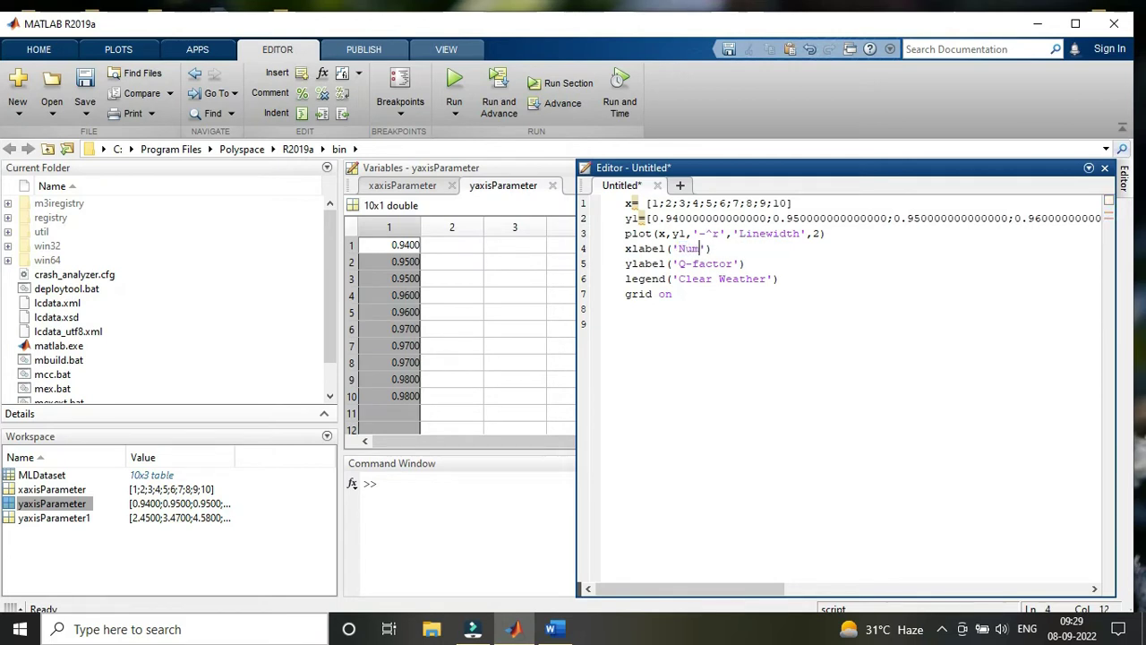
left_click_drag(679, 263, 732, 263)
type("R-squared")
Change the script's legend text to 'Testing Data'
double_click(676, 279)
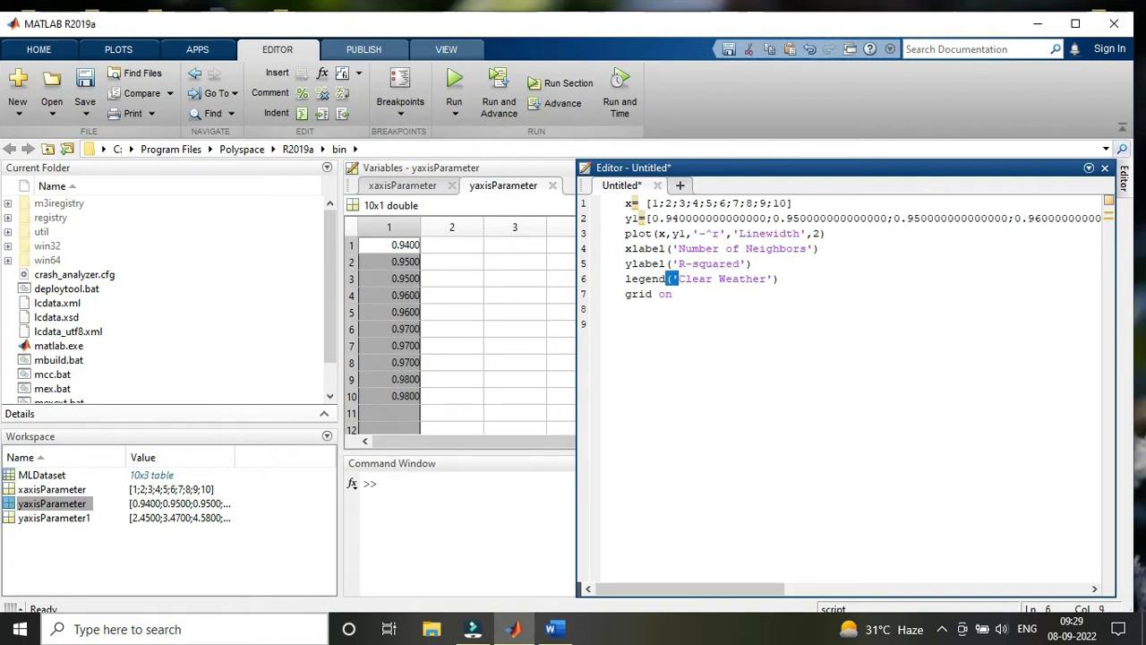
left_click_drag(678, 278, 761, 278)
type("Testing")
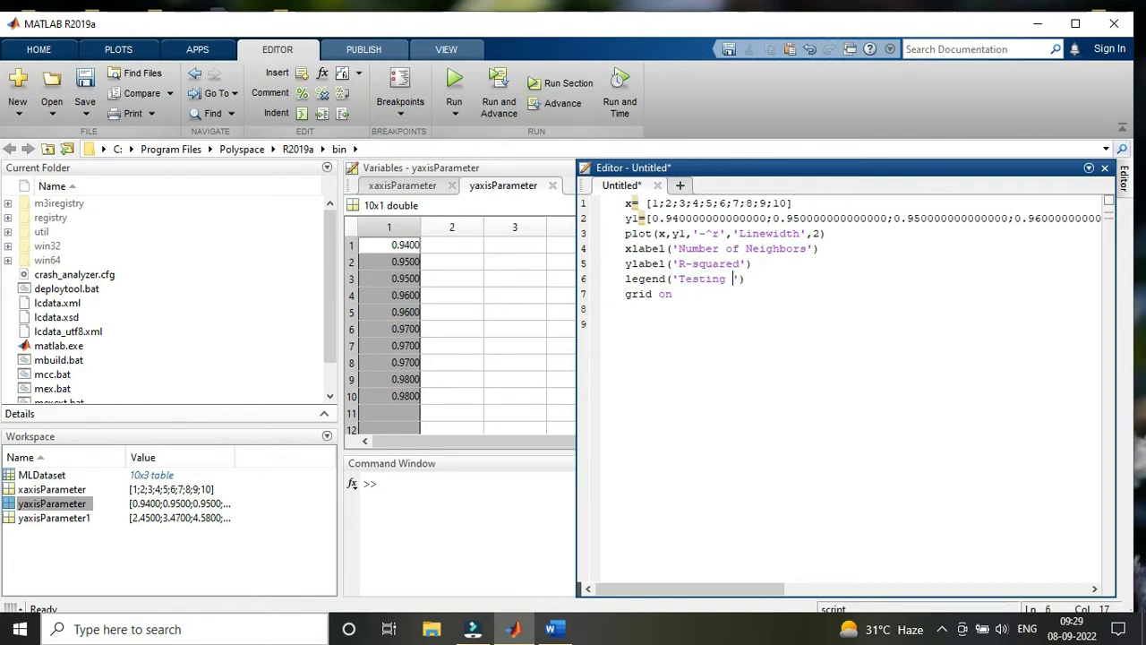
type(" Data")
Copy the whole script, close the open variables and run the code in the Command Window to plot the figure
key("ctrl+a")
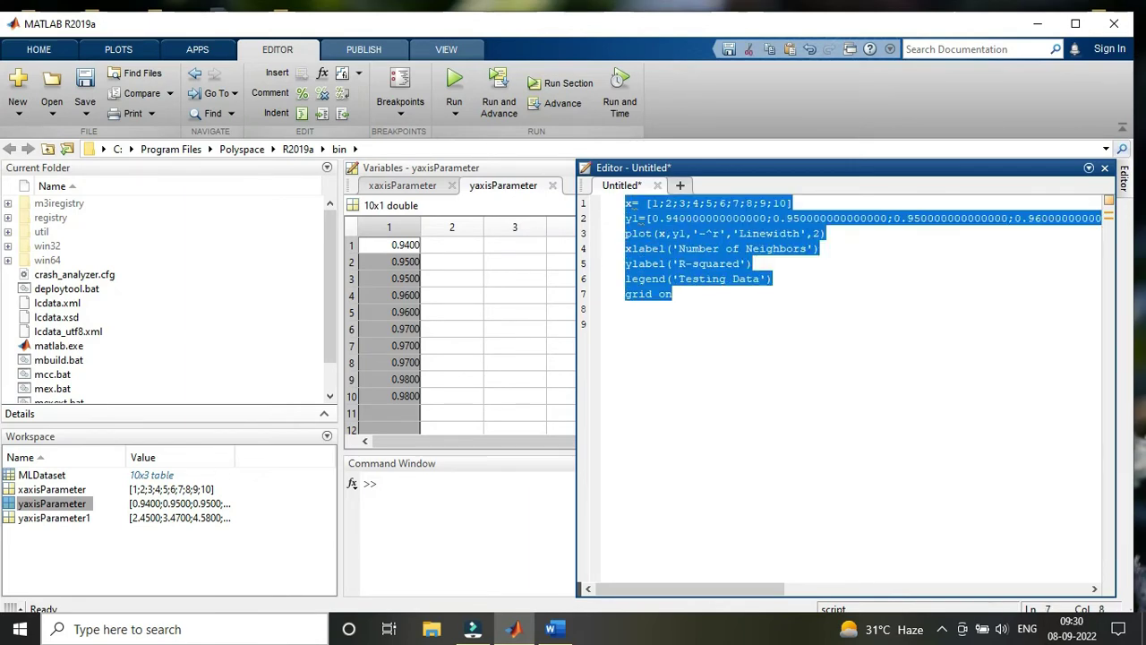
left_click(1124, 178)
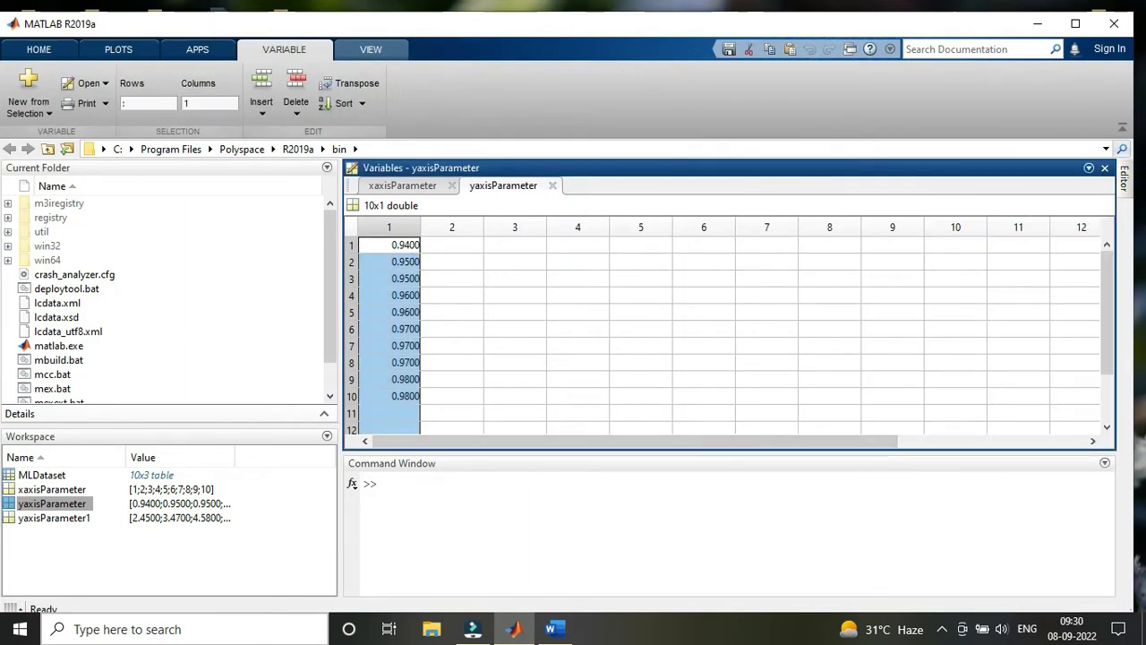
left_click(1105, 167)
key("ctrl+v")
key("Return")
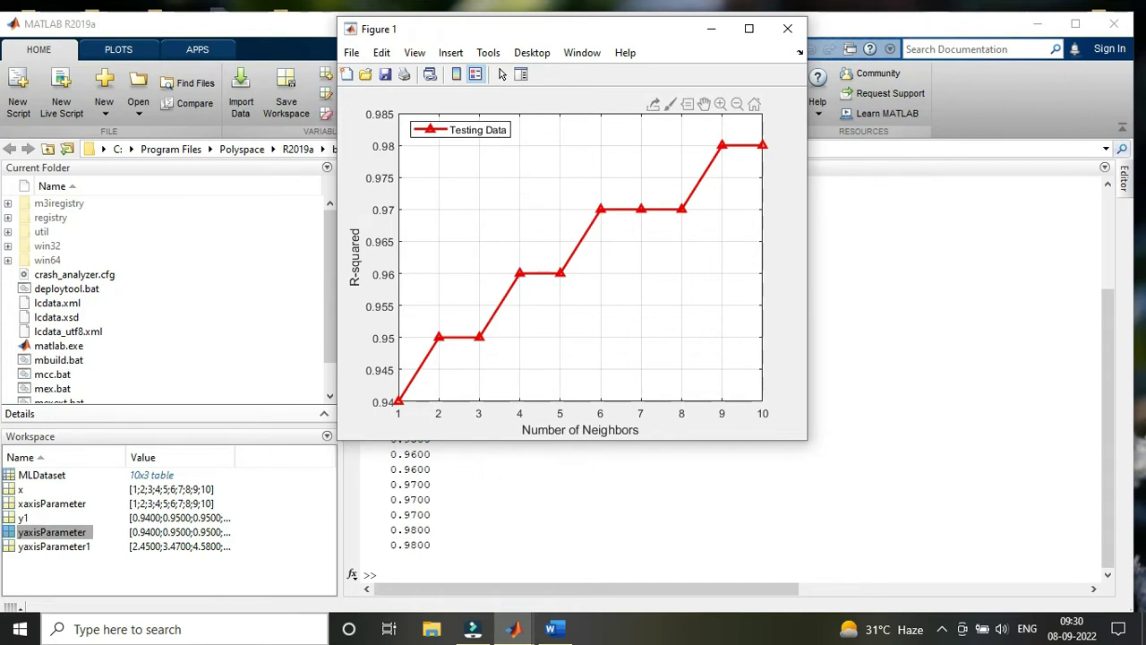
Open the figure's Export Setup and adjust its export properties
left_click(351, 52)
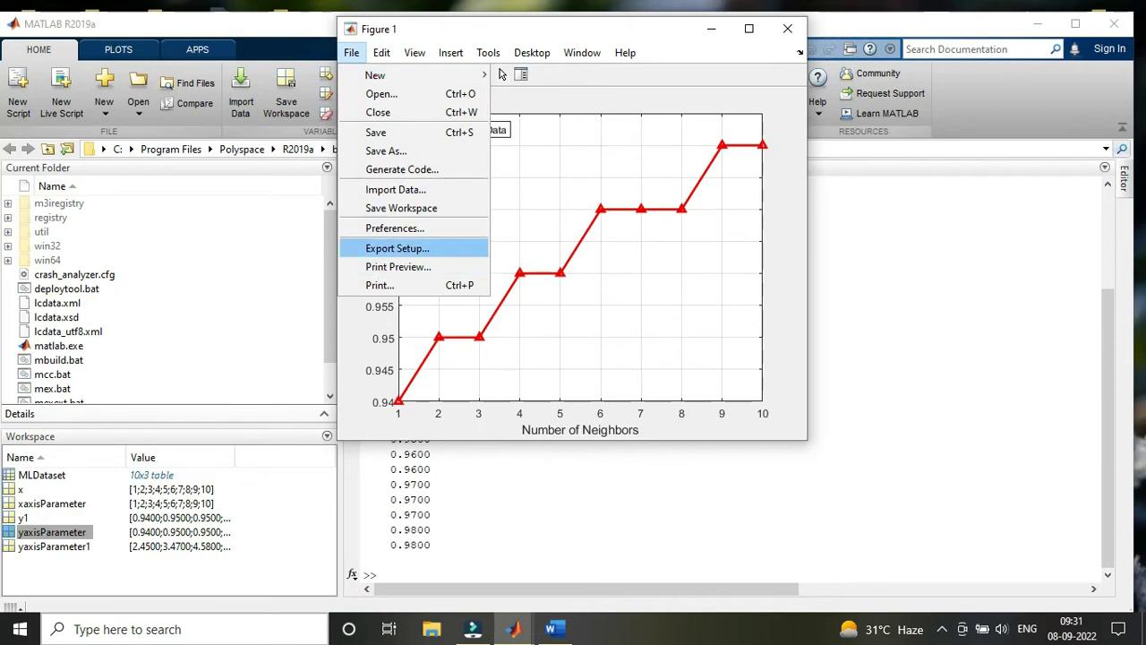
left_click(376, 248)
left_click(407, 324)
left_click(639, 380)
left_click(587, 458)
left_click(789, 319)
left_click(789, 394)
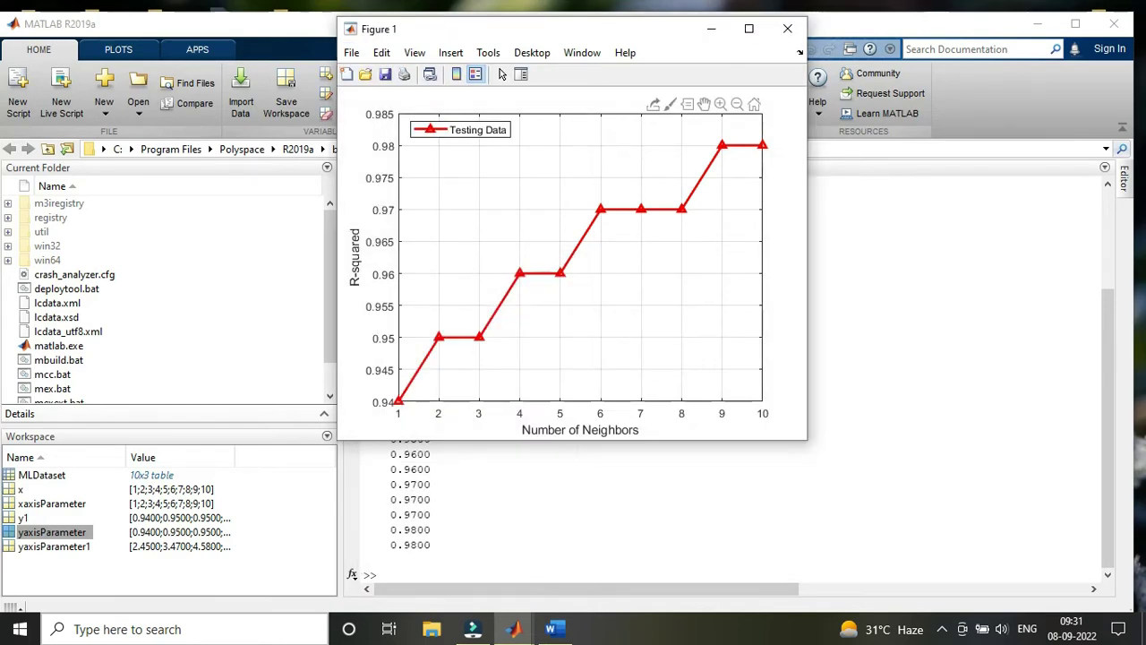
Open the axes properties and set the font to Times New Roman, bold, size 12
left_click(381, 52)
left_click(433, 284)
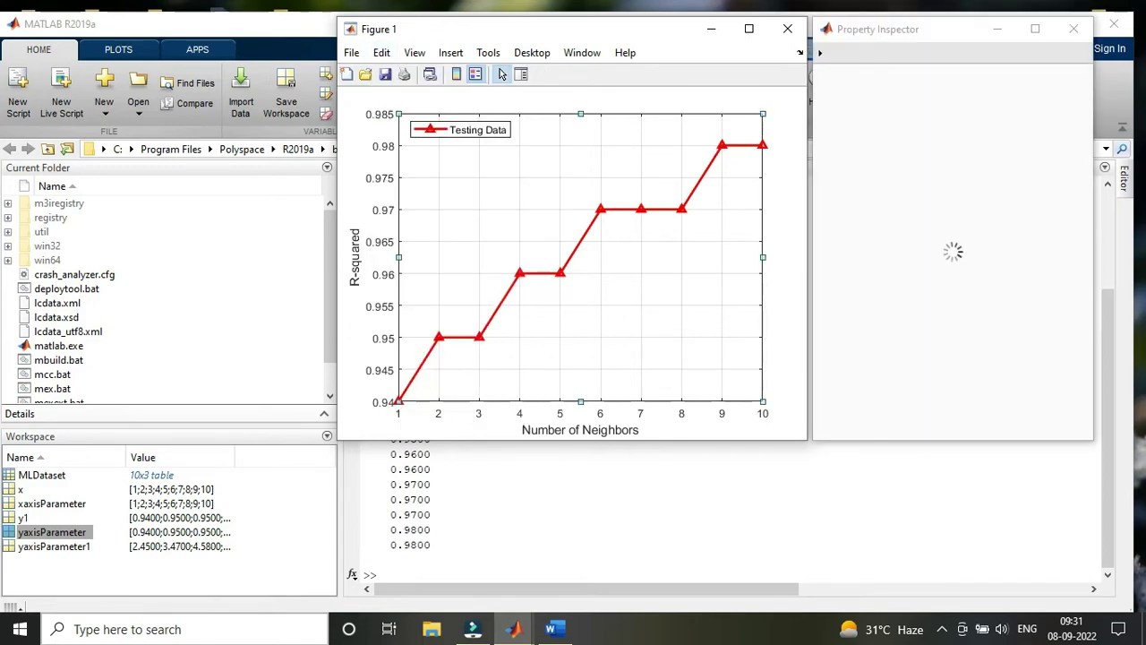
left_click(1053, 123)
type("Times")
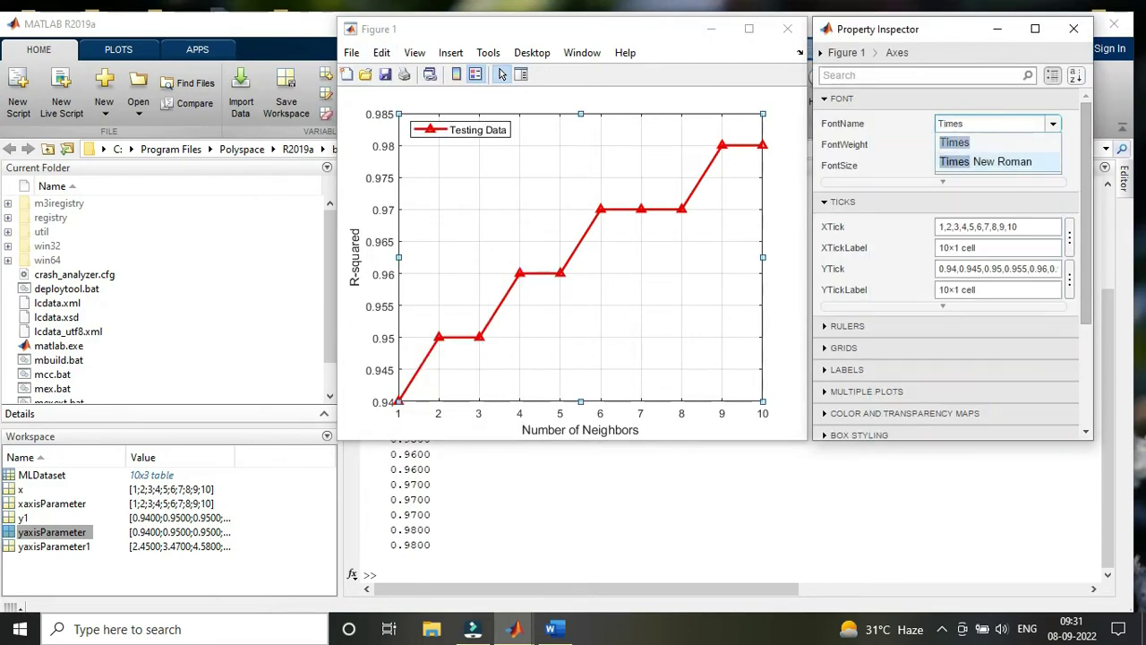
left_click(998, 162)
left_click(944, 144)
Shrink the plot area from its lower and left edges and reposition the axis labels with more spacing
left_click_drag(581, 401, 581, 385)
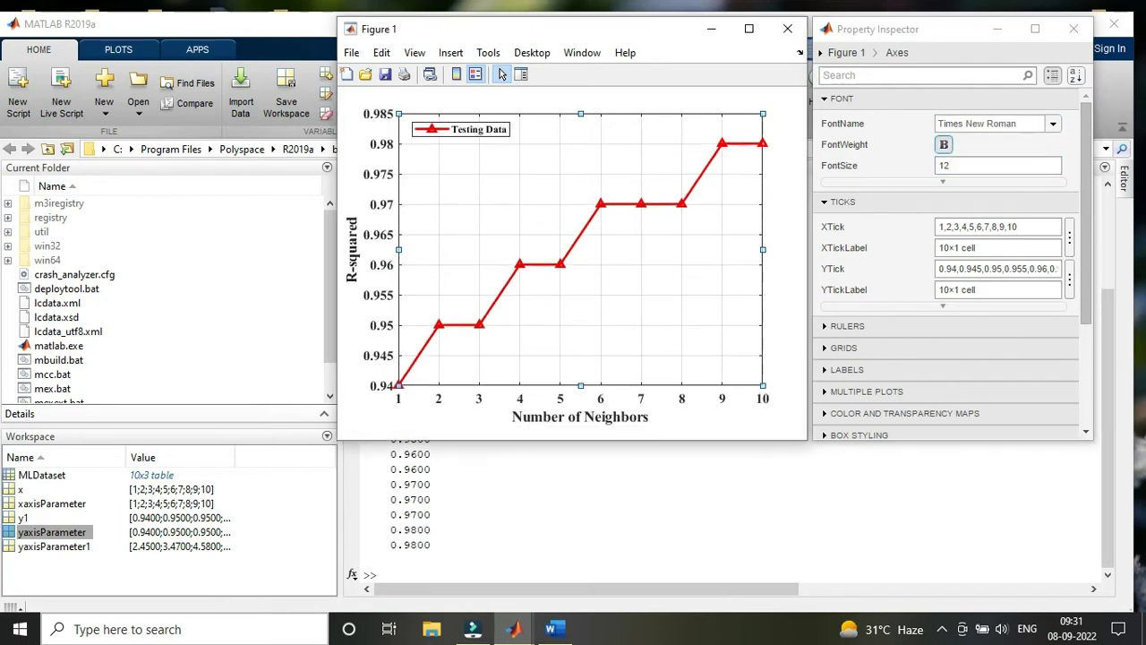
left_click_drag(399, 249, 360, 250)
left_click(375, 250)
left_click_drag(592, 416, 592, 420)
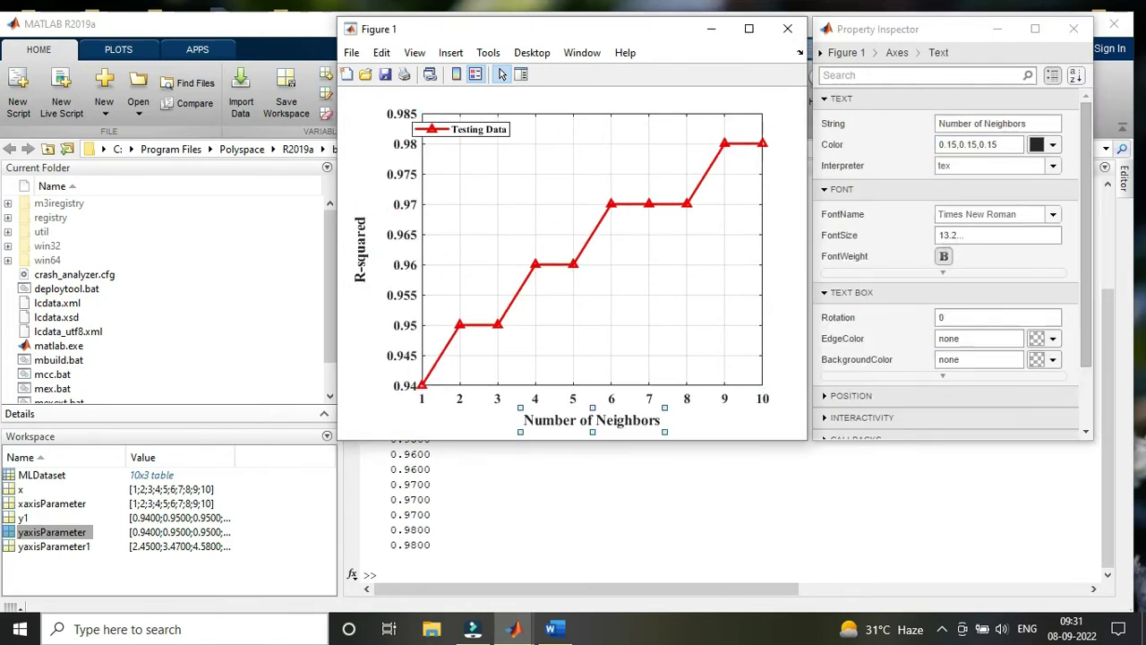
Move the legend slightly inward from the y-axis and set its font size to 12
key("Tab")
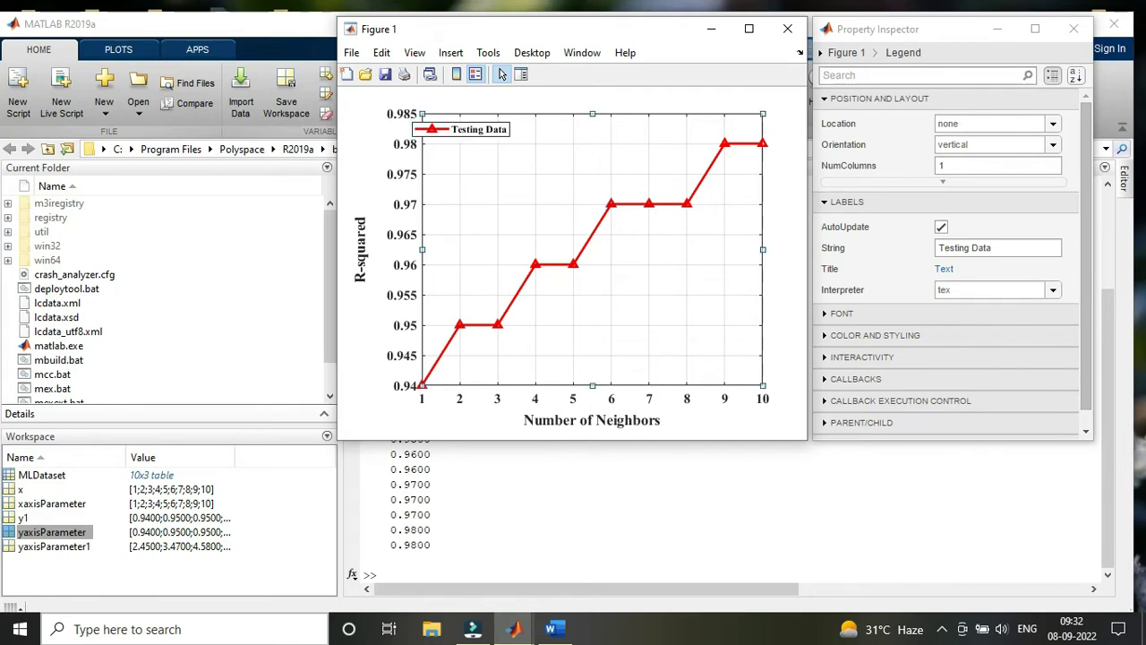
left_click_drag(461, 129, 484, 130)
left_click(841, 314)
left_click(997, 359)
key("BackSpace")
type("12")
key("Return")
Examine the grid settings of the axes
left_click(698, 295)
left_click(844, 348)
scroll(895, 348, "down", 3)
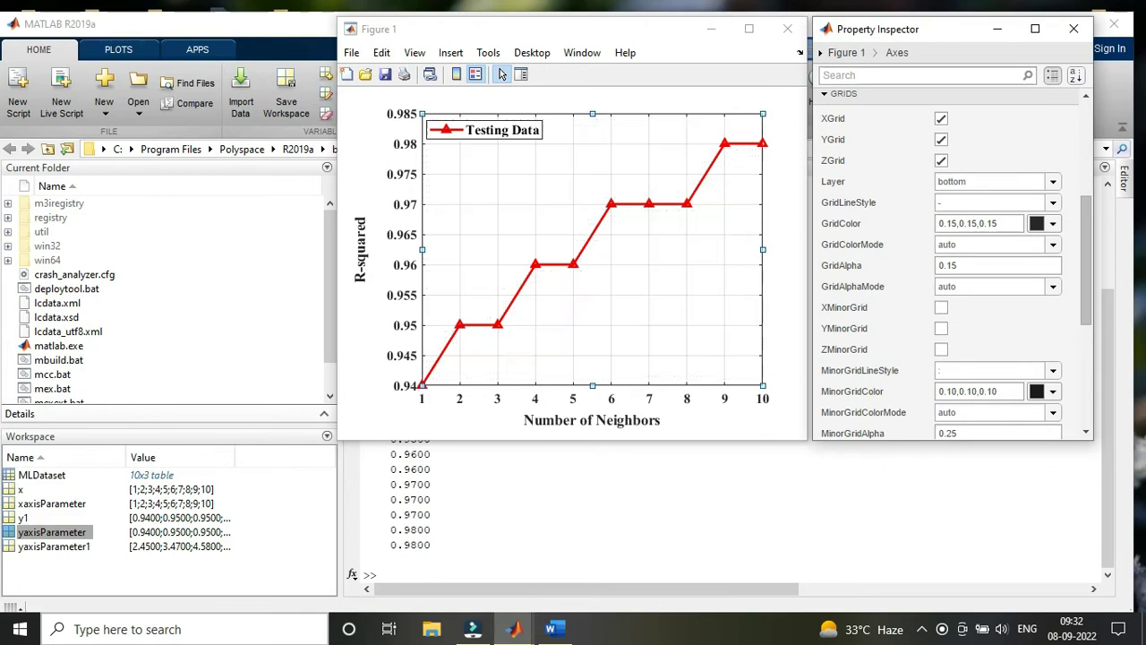
Copy the finished figure, switch to Word and paste it into the blank document
left_click(351, 52)
mouse_move(381, 52)
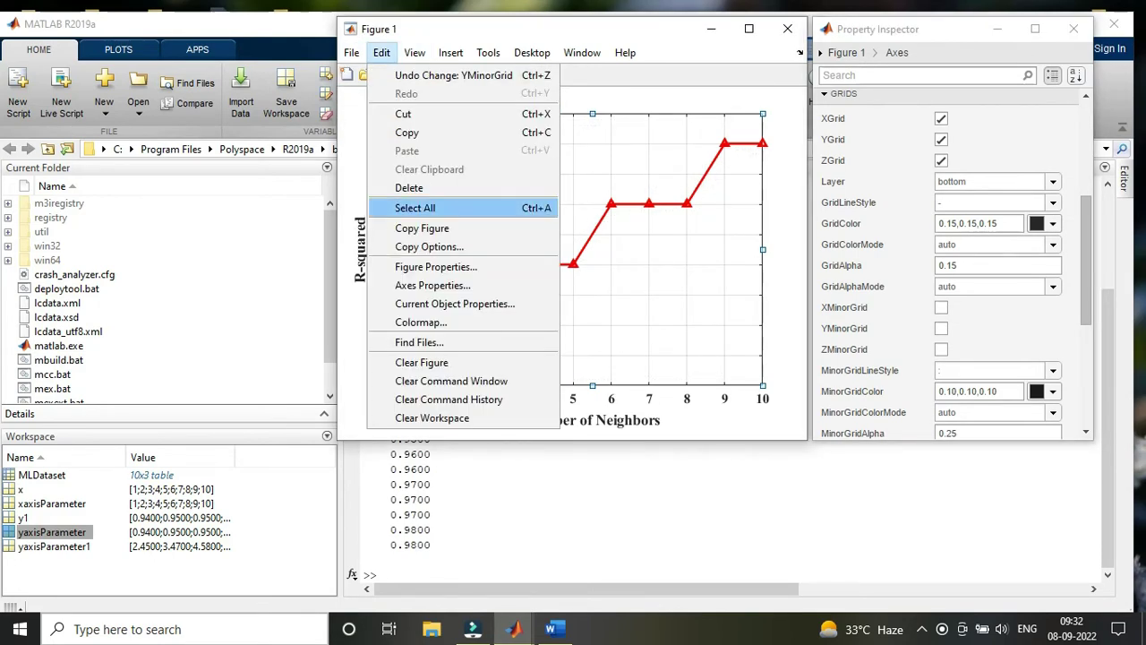
left_click(422, 227)
key("super")
type("w")
key("Return")
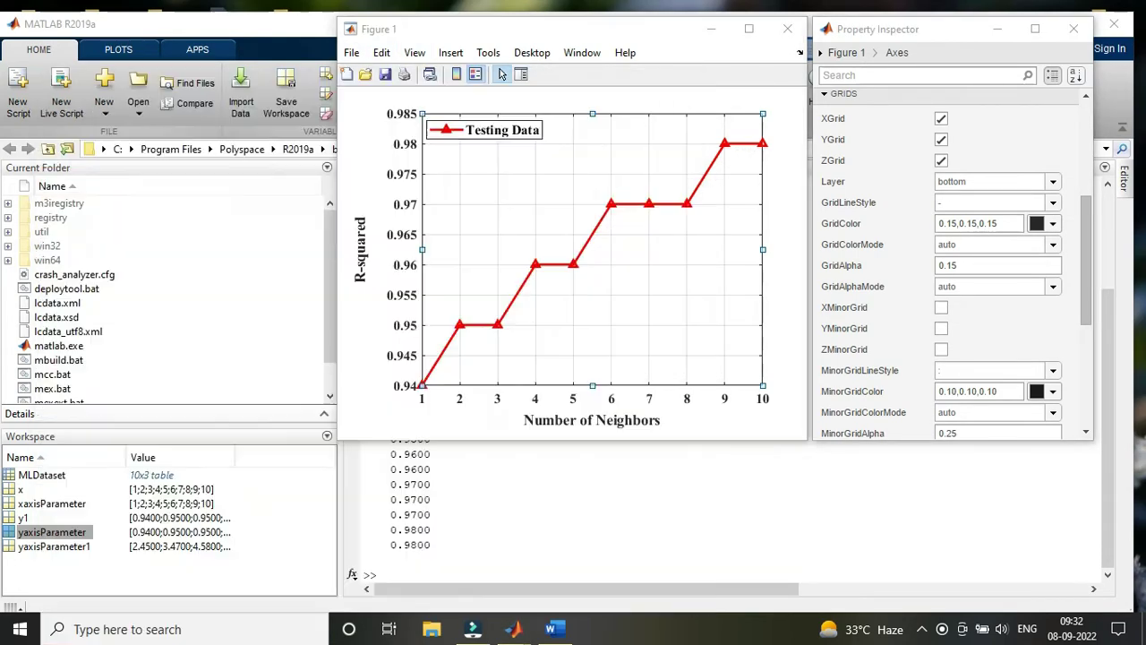
key("ctrl+v")
key("super+Up")
scroll(823, 567, "up", 4)
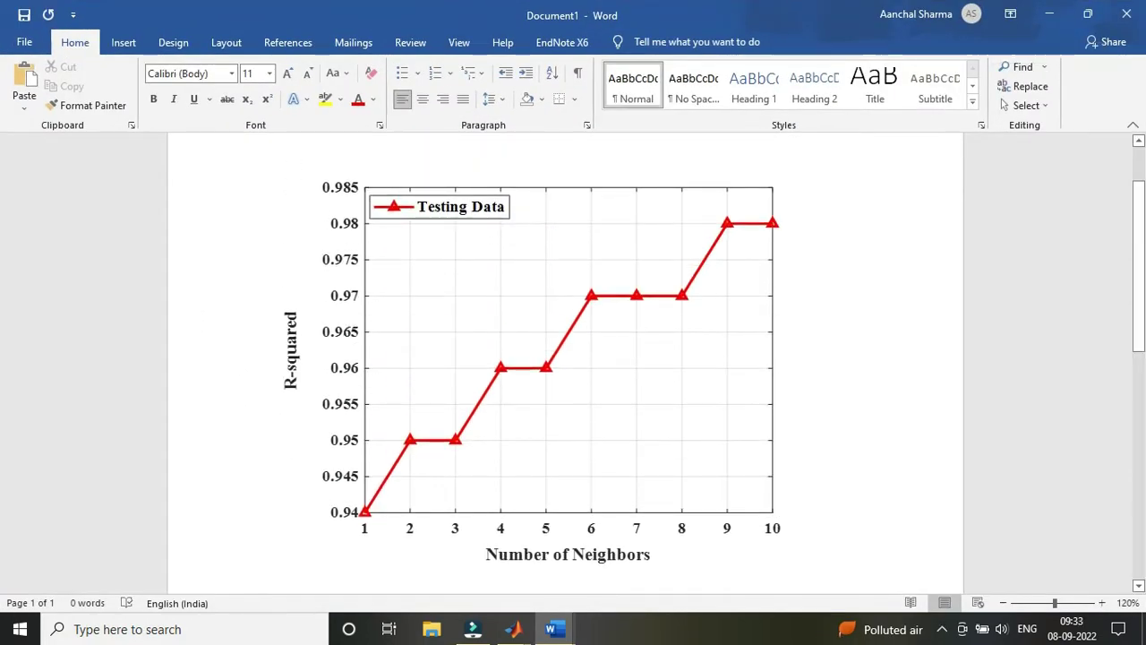
Return to the MATLAB script and add a "hold on" line directly after the plot command
left_click(1049, 14)
left_click(711, 29)
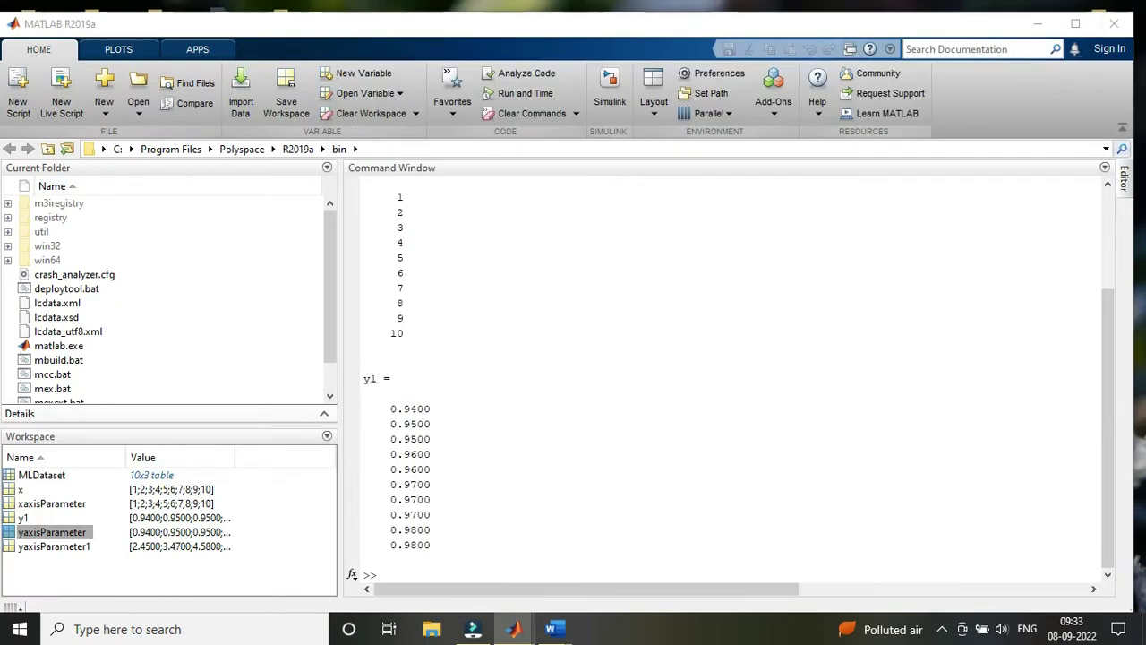
left_click(1124, 178)
left_click(625, 323)
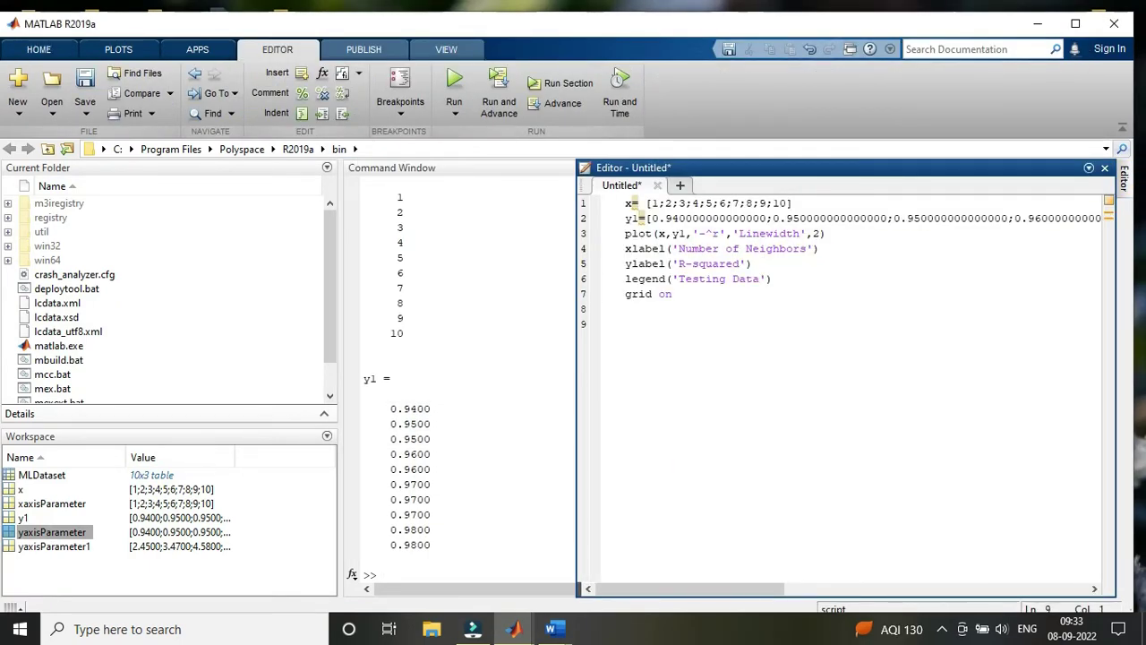
key("Return")
type("hold on")
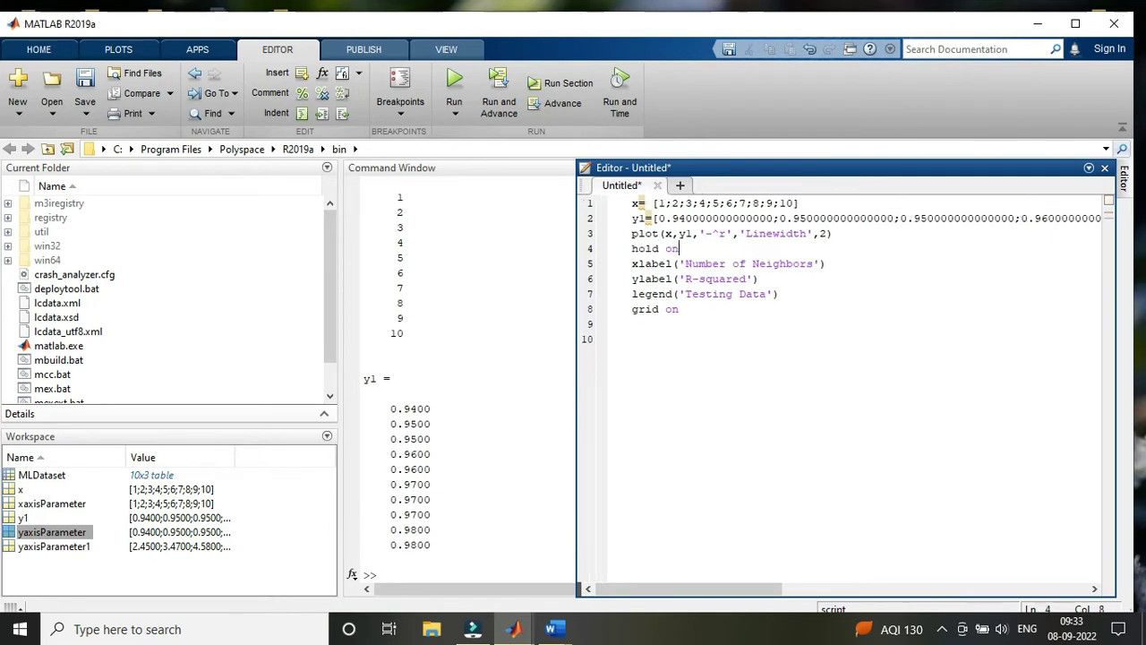
Duplicate the plot and hold lines, changing the copy to plot y2 with style '-sb' and end with "hold off"
key("Return")
left_click_drag(632, 233, 680, 249)
key("ctrl+c")
left_click(634, 264)
key("ctrl+v")
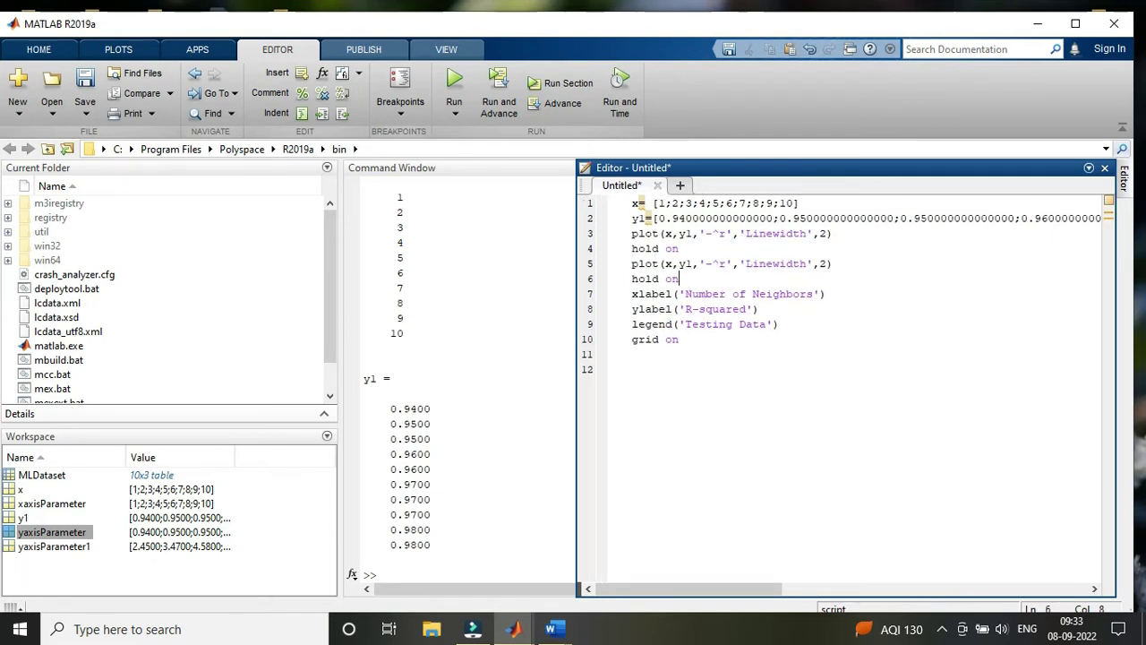
key("Up")
key("Right")
key("Right")
key("BackSpace")
type("2")
Define y2 on a new line above the first plot command, using the values copied from yaxisParameter1
left_click(632, 234)
key("Return")
key("Up")
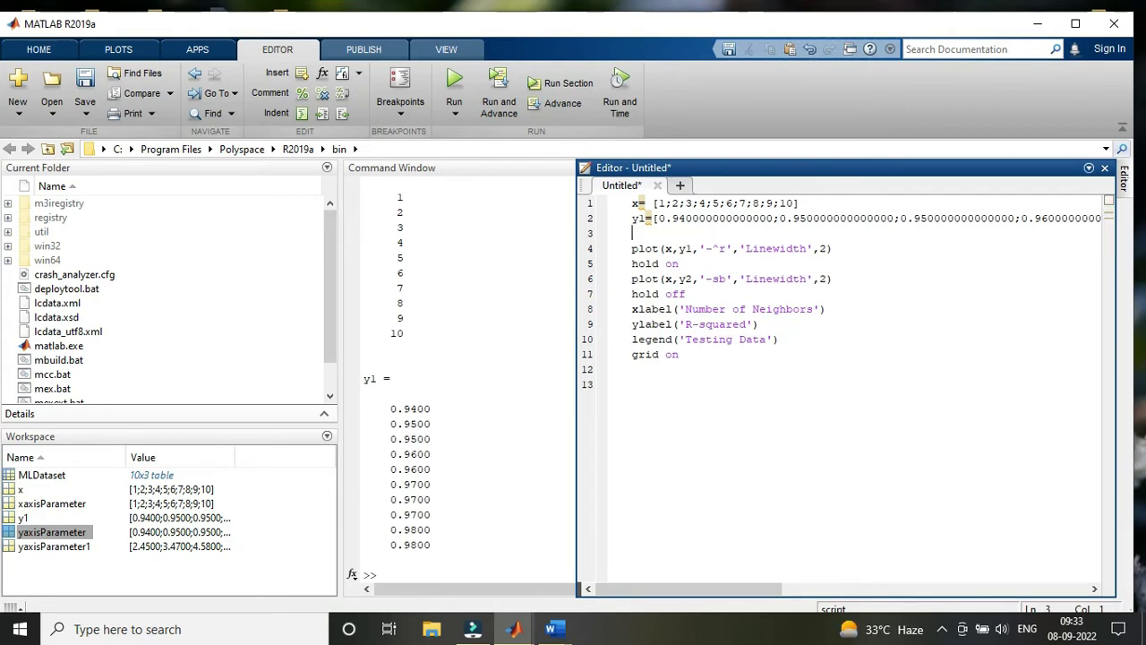
type("y2=[")
double_click(53, 546)
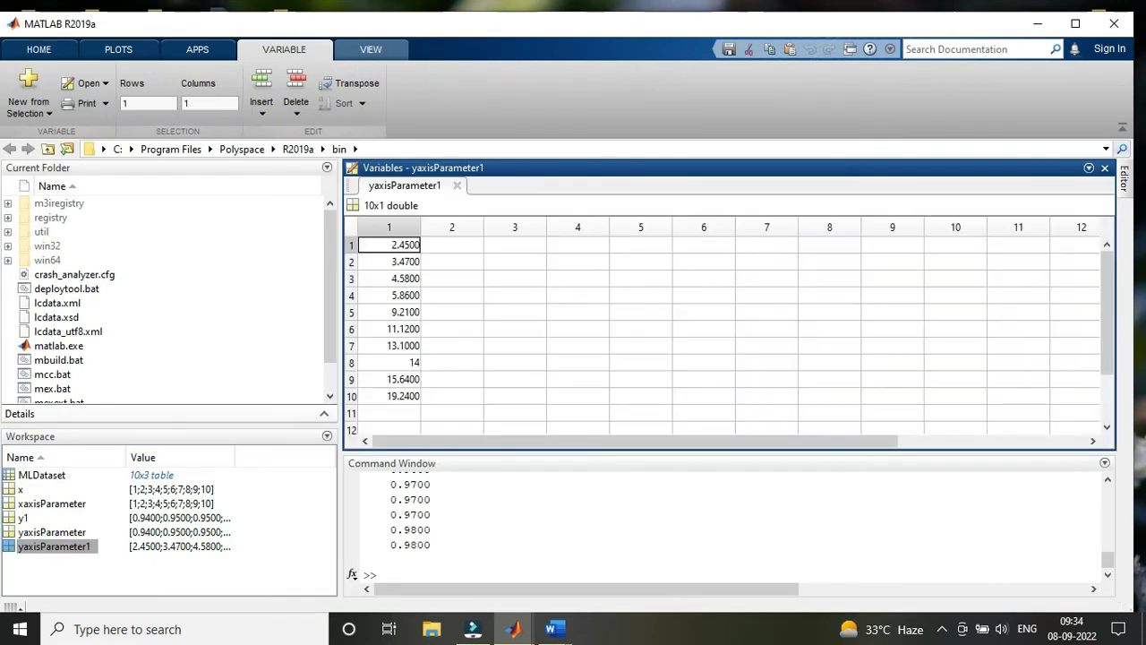
left_click(390, 228)
key("ctrl+c")
left_click(1124, 179)
key("ctrl+v")
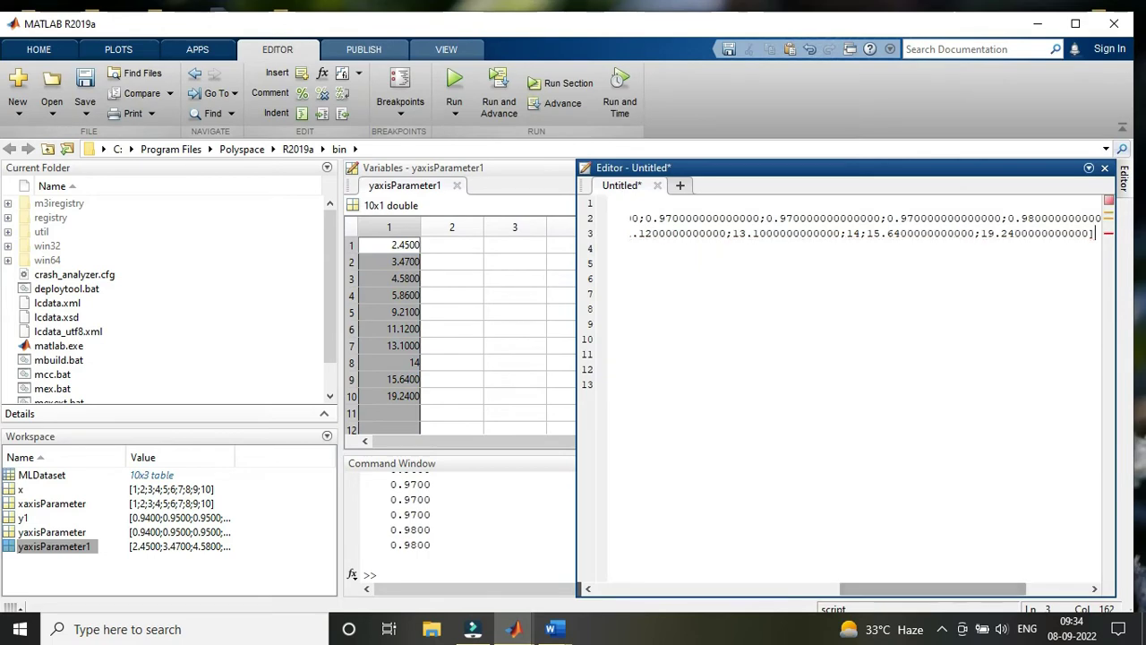
Remove the extra opening bracket from the y2 definition and run the whole script
left_click_drag(933, 589, 688, 588)
left_click(659, 233)
key("BackSpace")
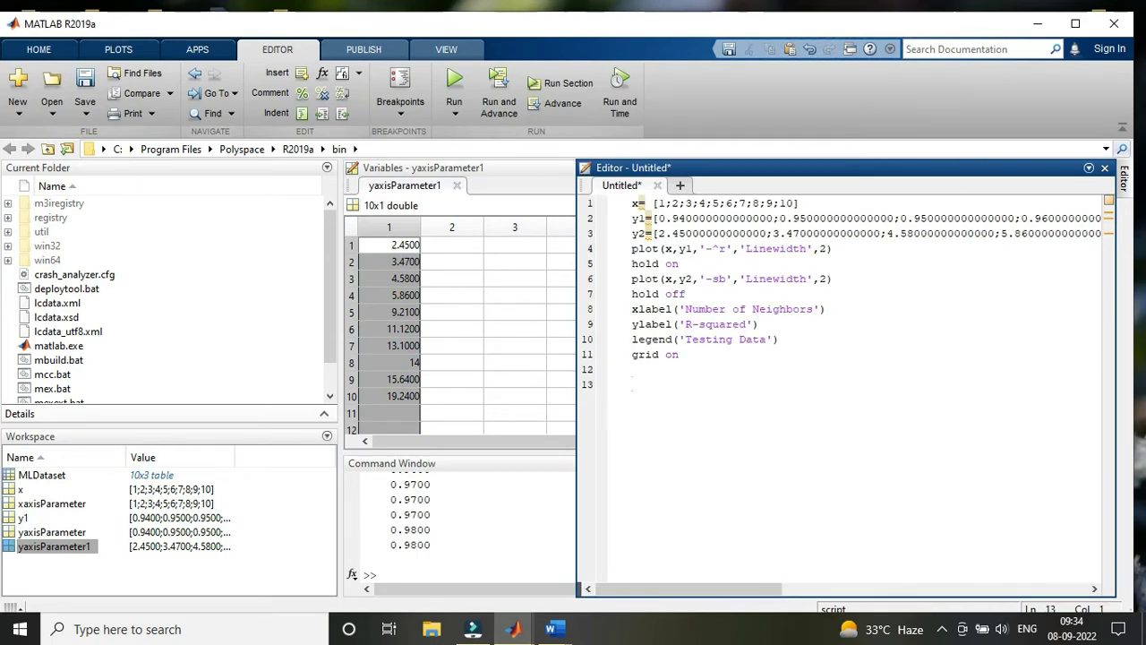
key("ctrl+a")
key("F9")
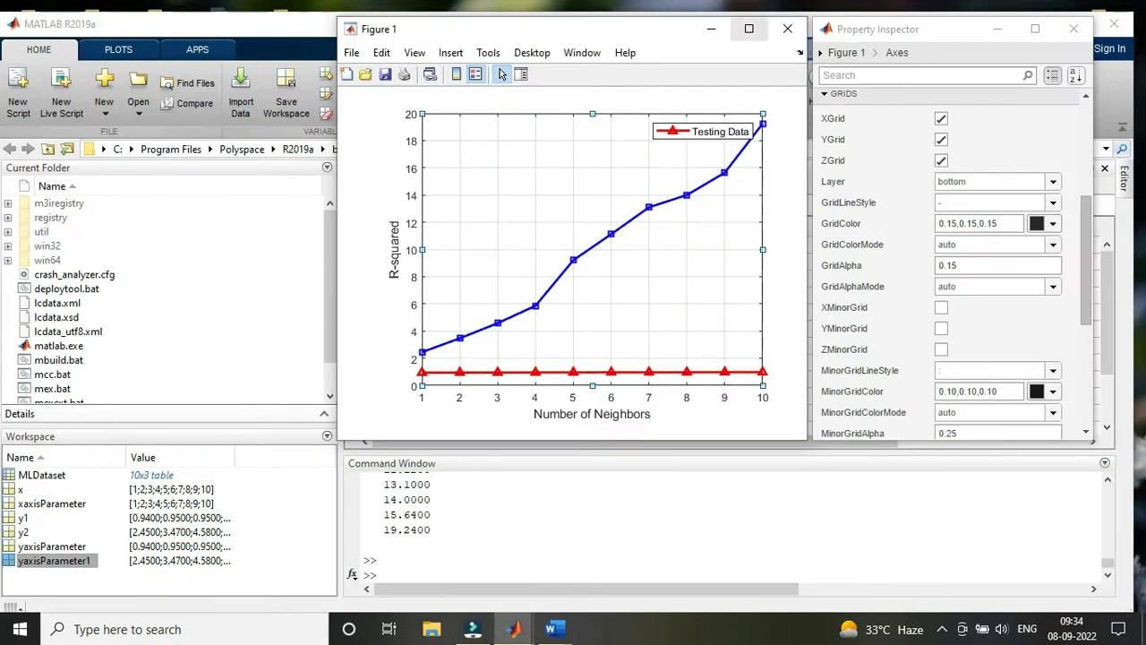
Add 'Training Data' as the second entry in the script's legend command
left_click(711, 28)
left_click(1123, 178)
left_click(774, 340)
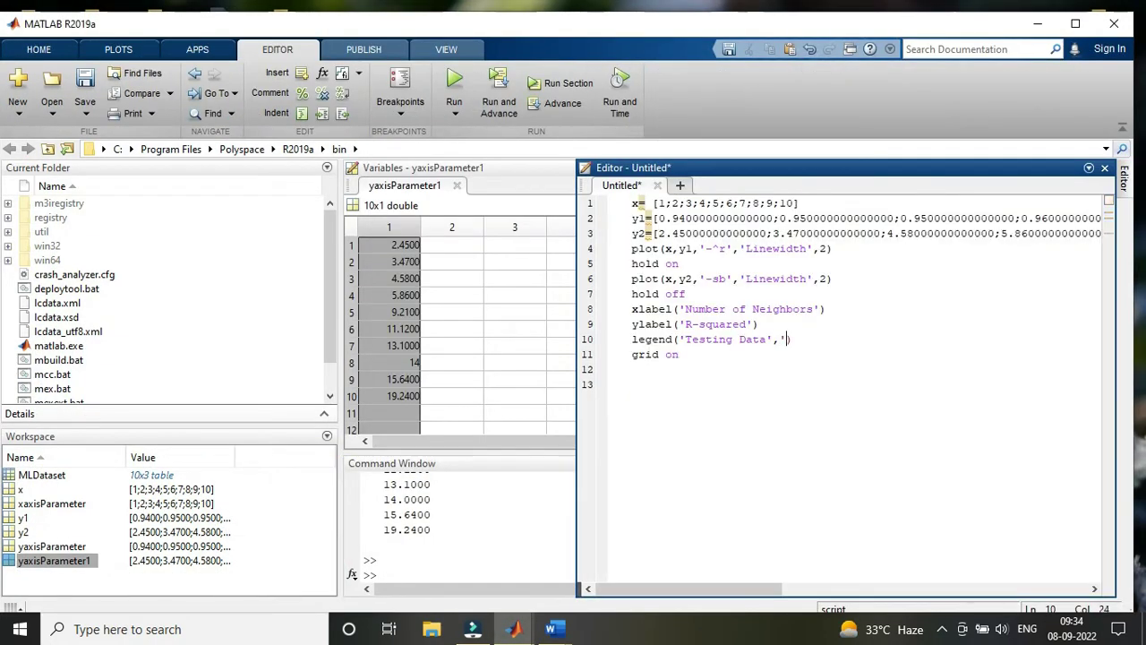
type("ning Data")
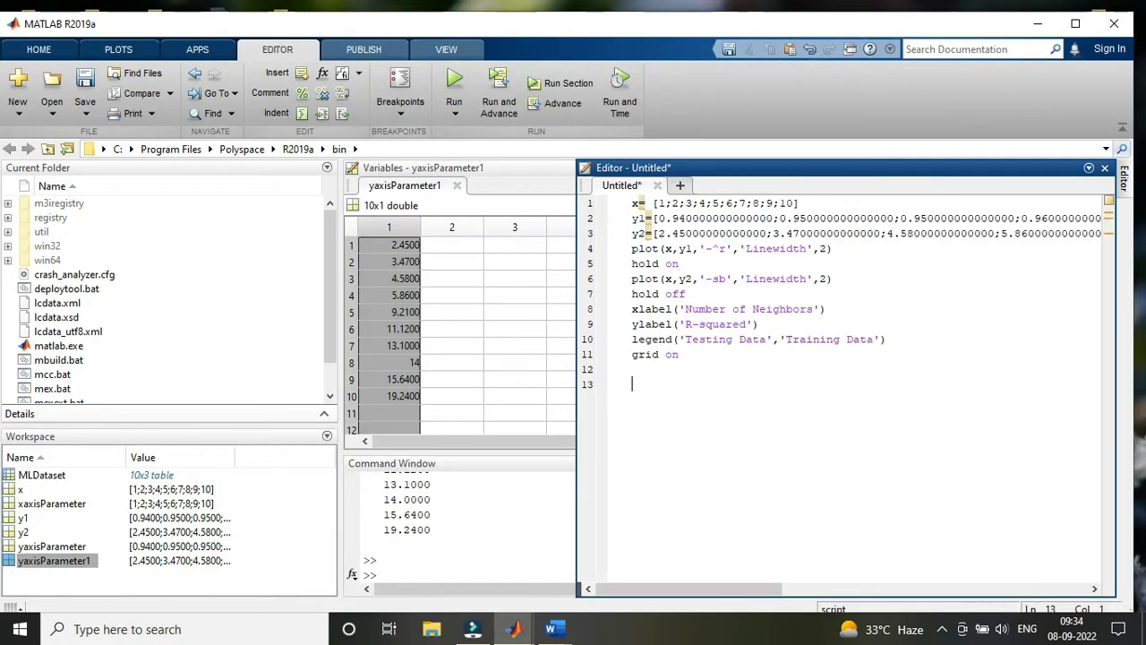
Rerun the whole script and move the figure's legend to the upper-left corner of the plot area
key("ctrl+a")
key("F9")
left_click(512, 629)
left_click(562, 557)
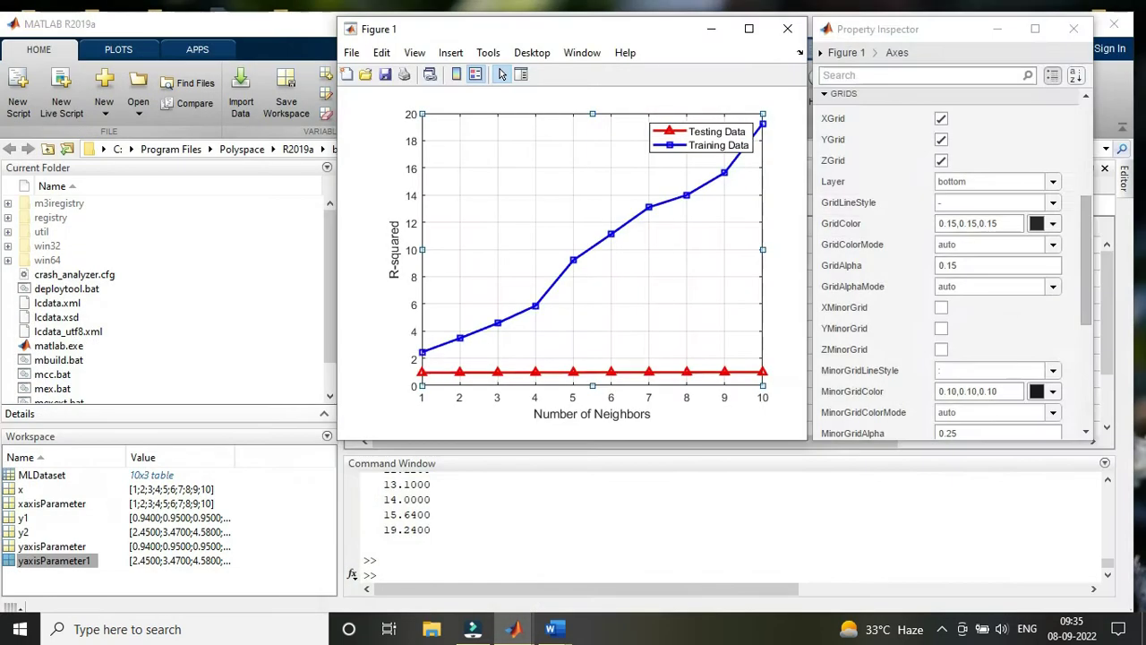
left_click_drag(691, 138, 483, 137)
Delete the x, y1 and y2 definition lines from the script
left_click(711, 29)
left_click(1123, 178)
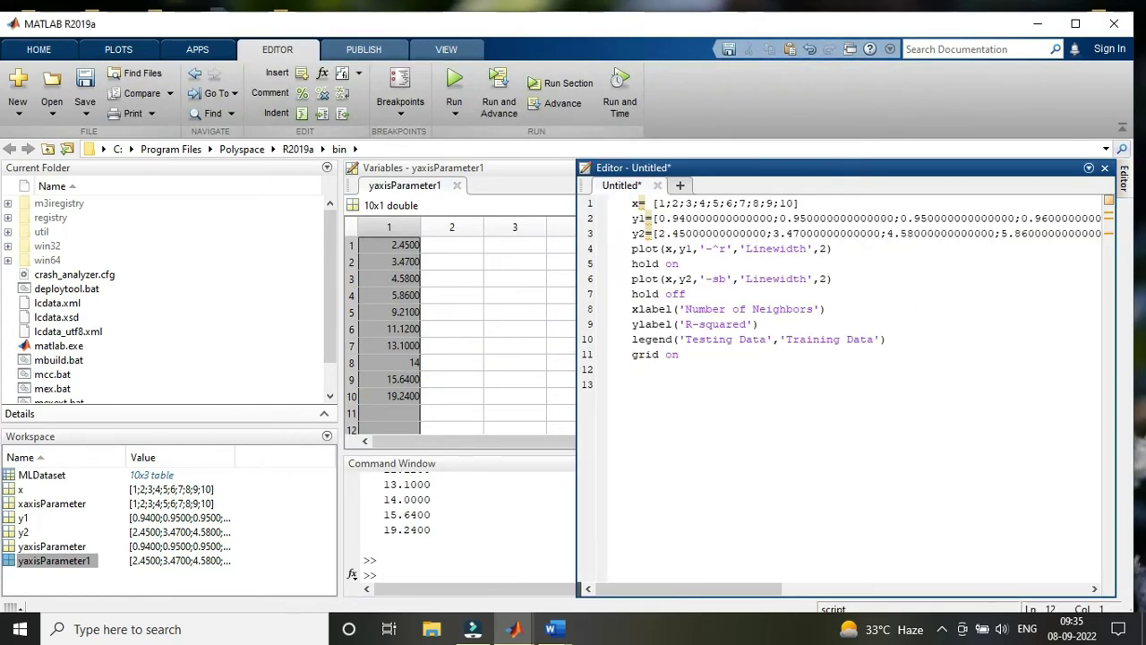
left_click_drag(632, 203, 1098, 219)
key("Delete")
key("BackSpace")
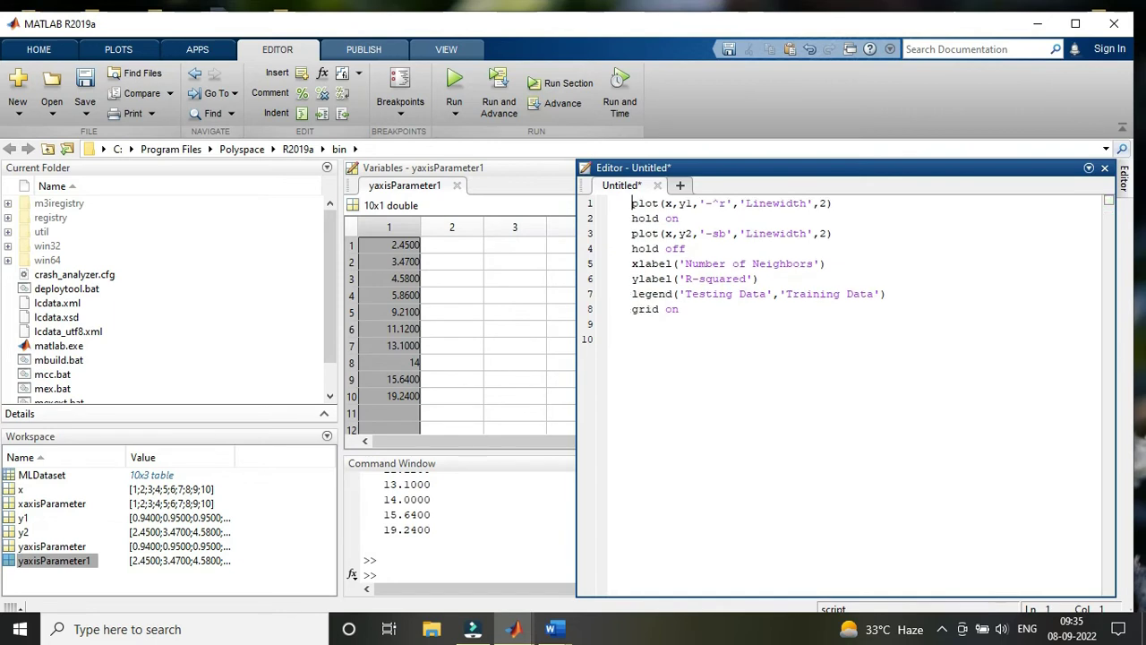
Remove the hold commands, the y2 plot command and the 'Training Data' legend entry from the script
left_click_drag(632, 234, 688, 249)
key("BackSpace")
key("BackSpace")
left_click_drag(772, 249, 880, 249)
key("BackSpace")
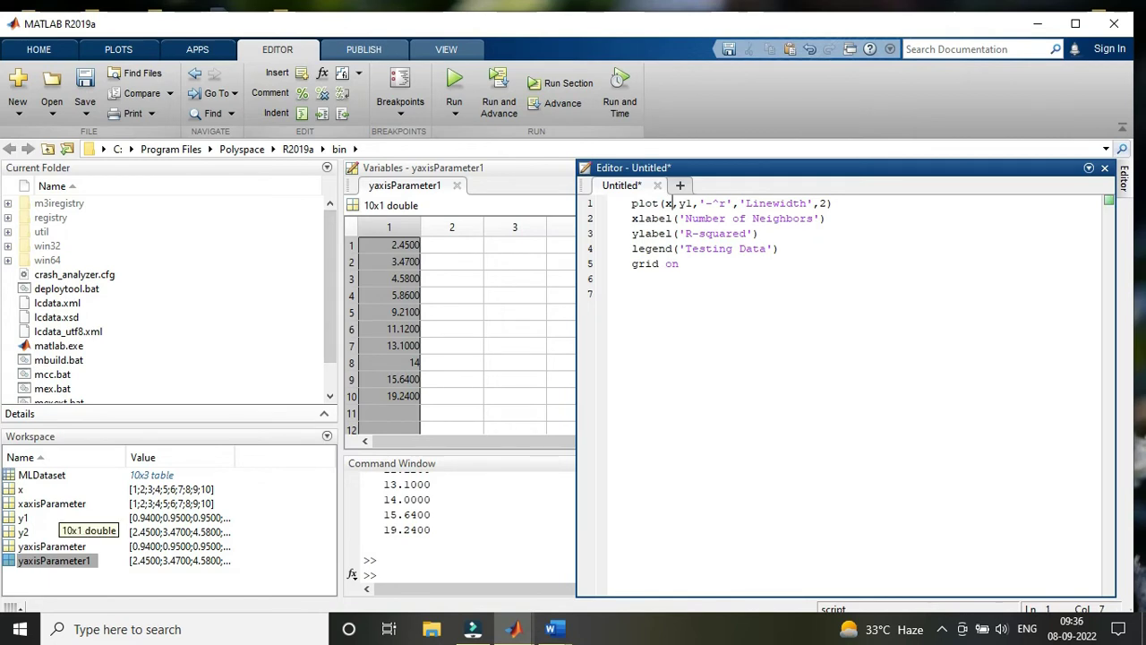
Replace x and y1 in the plot command with the imported variables xaxisParameter and yaxisParameter
type("axisParameter")
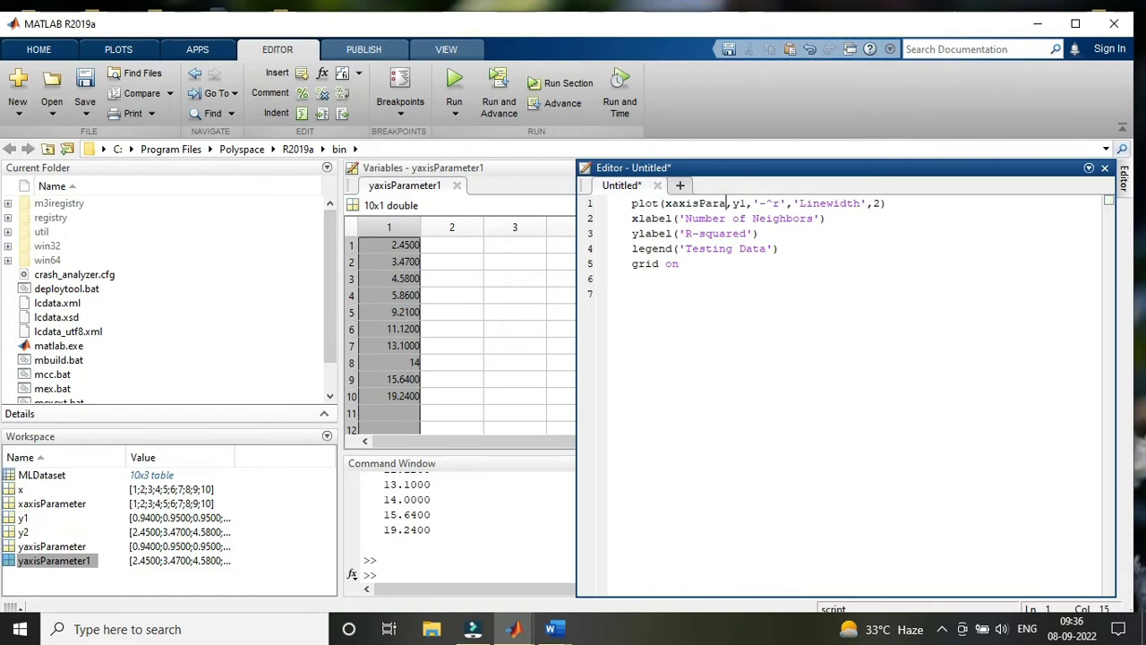
key("Right")
key("Right")
key("Delete")
type("axisParameter")
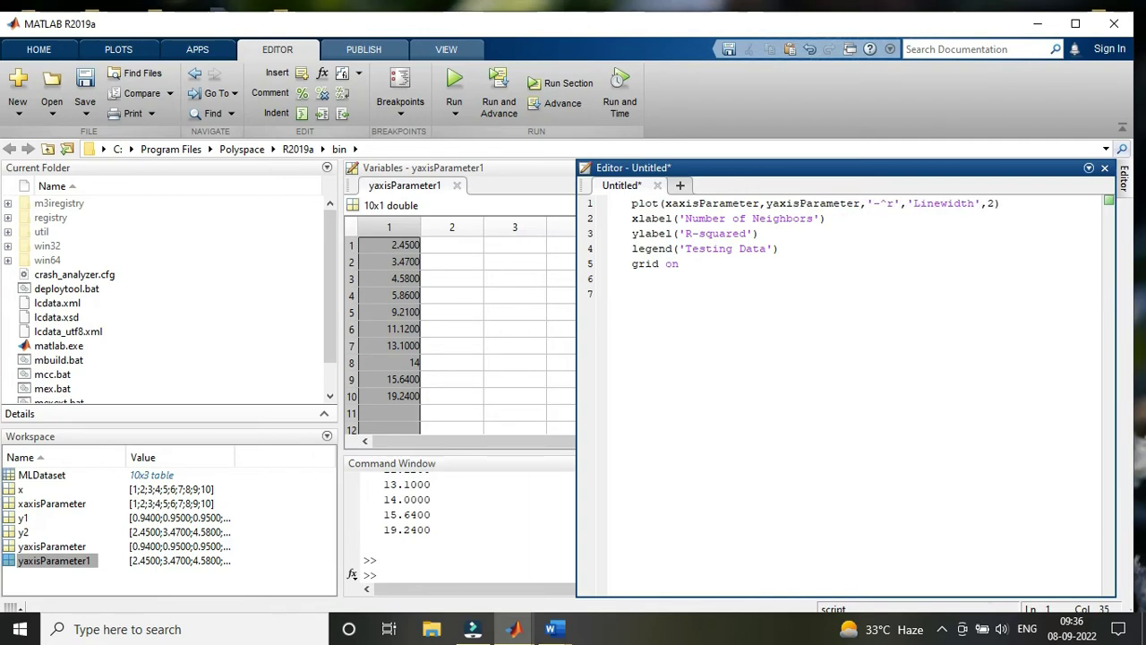
Run the whole script and move the legend to the upper-left corner of the plot area
key("ctrl+a")
key("F9")
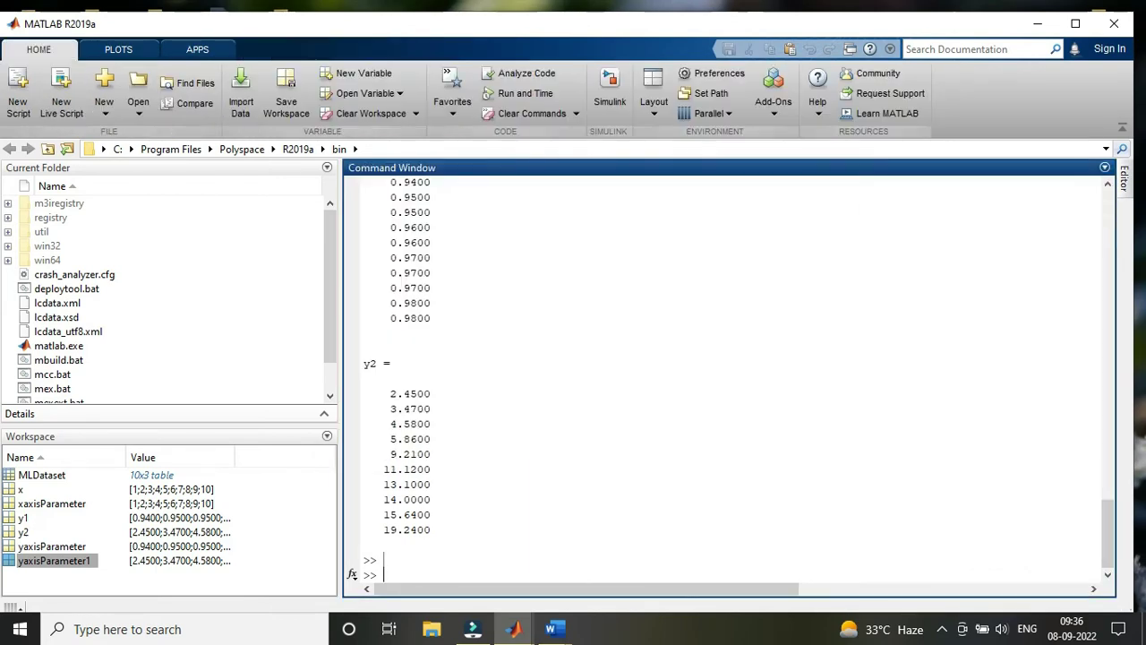
left_click_drag(705, 131, 480, 132)
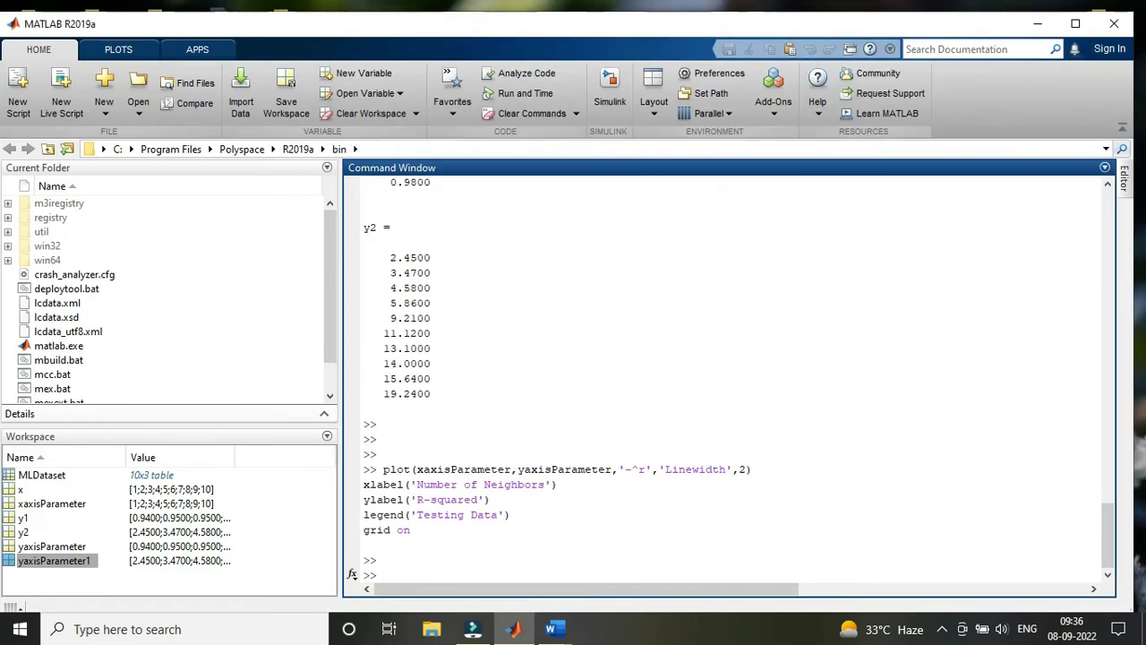
left_click_drag(703, 131, 458, 131)
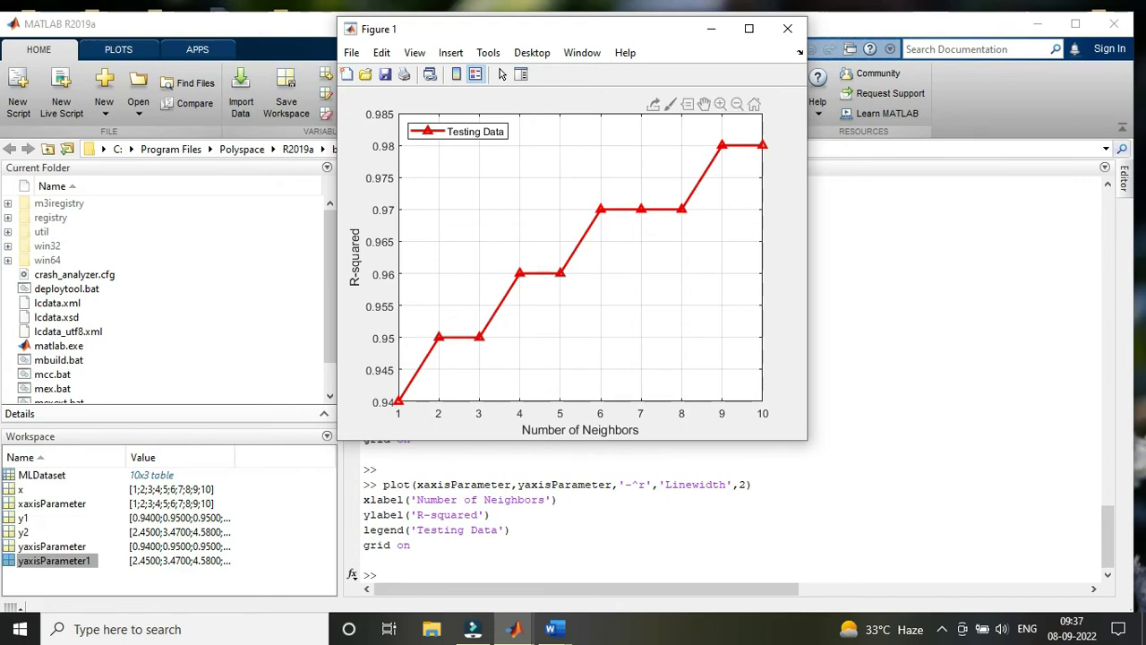
Set the figure's export rendering resolution to 600 dpi and apply it to the figure
left_click(351, 52)
left_click(385, 248)
left_click(407, 323)
left_click(591, 380)
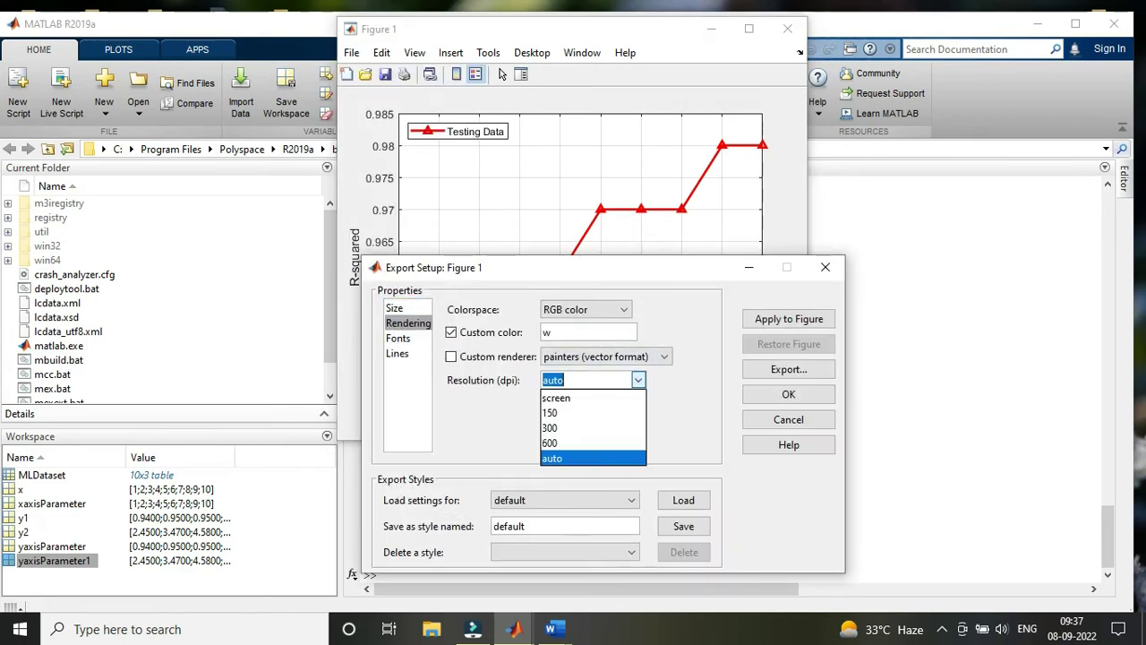
left_click(572, 444)
left_click(787, 319)
left_click(788, 394)
Format the axes text as bold Times New Roman with font size 12
left_click(381, 52)
left_click(420, 228)
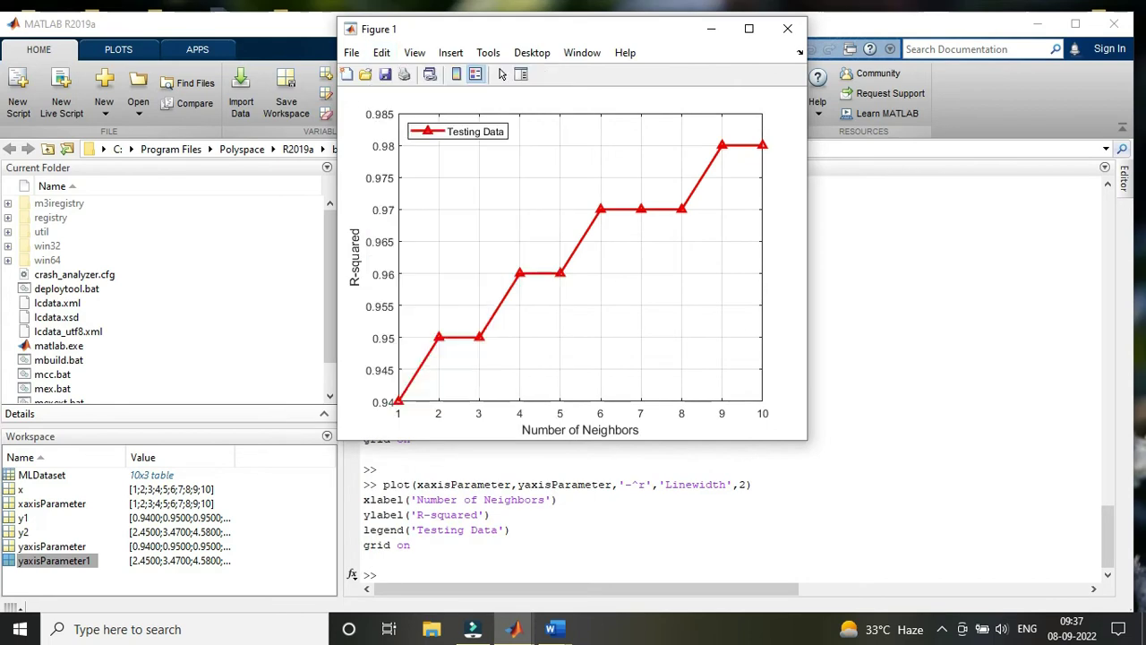
left_click(503, 74)
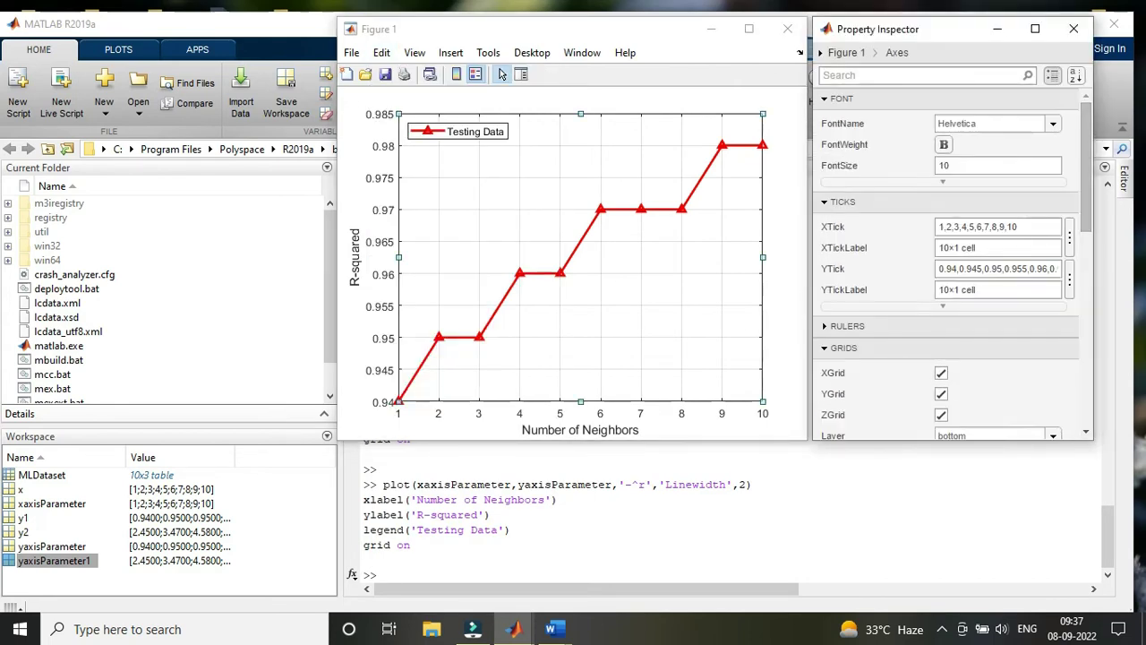
left_click(990, 123)
type("Times")
left_click(989, 162)
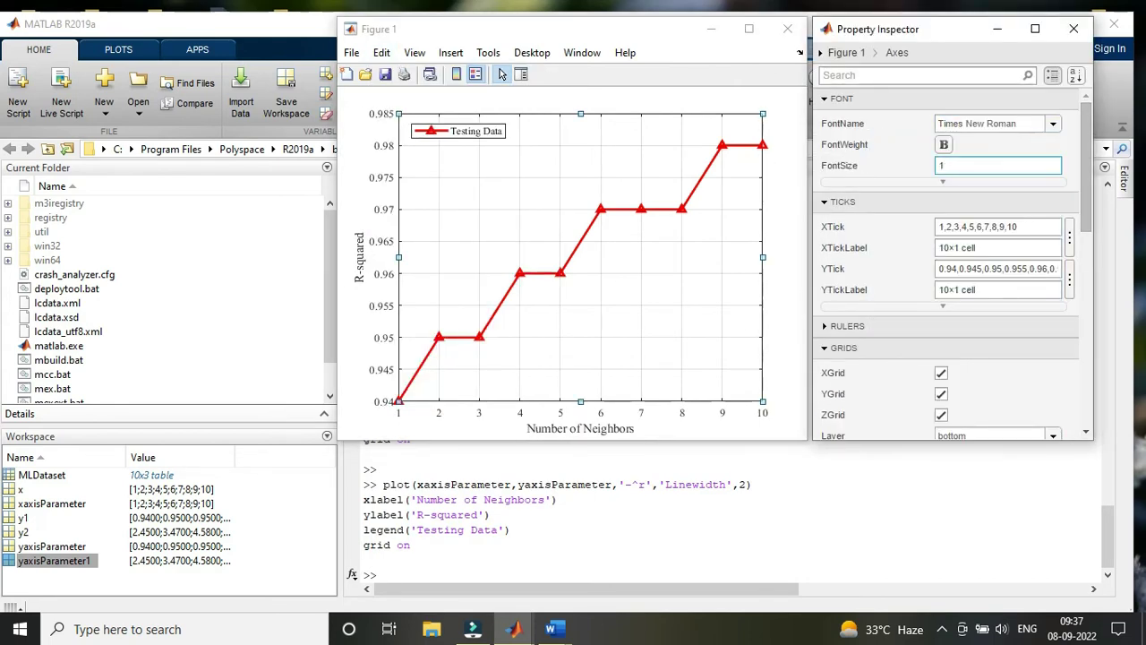
key("Return")
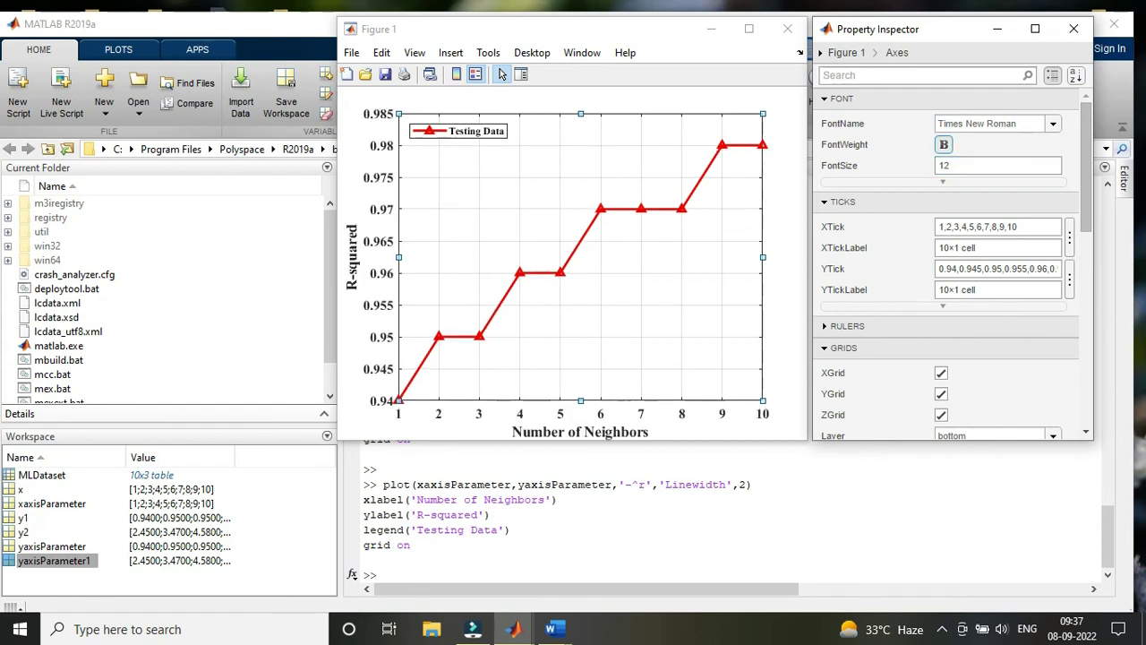
Shrink the plot area, space the axis labels further from it and move the legend inside the axes
left_click(354, 255)
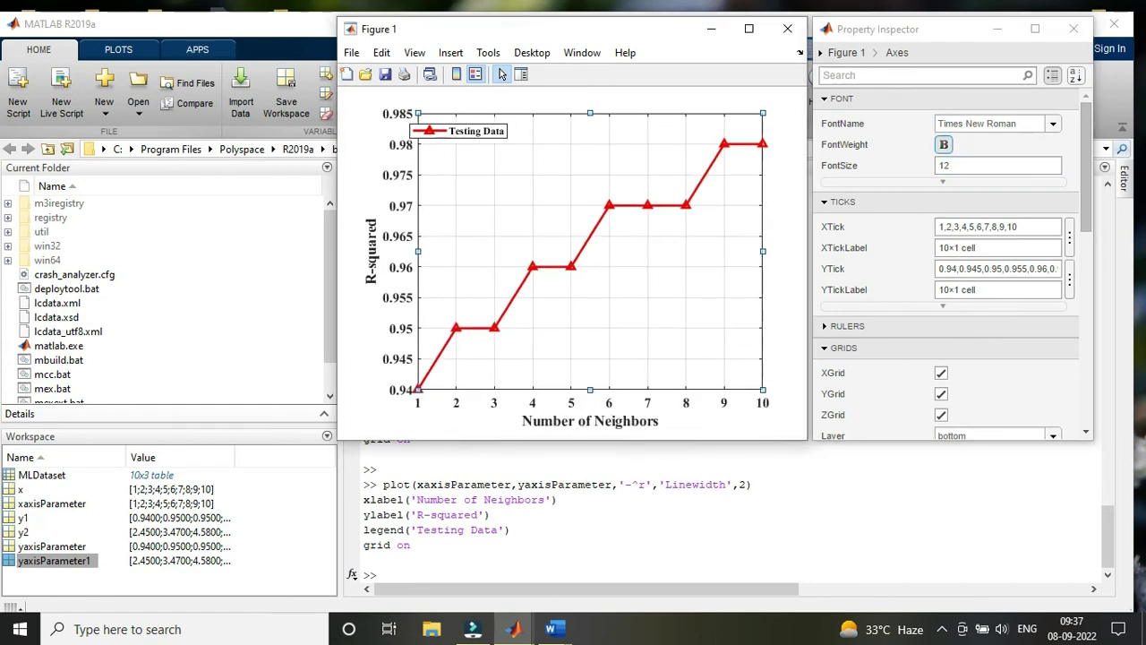
left_click_drag(590, 421, 590, 427)
left_click_drag(459, 132, 476, 128)
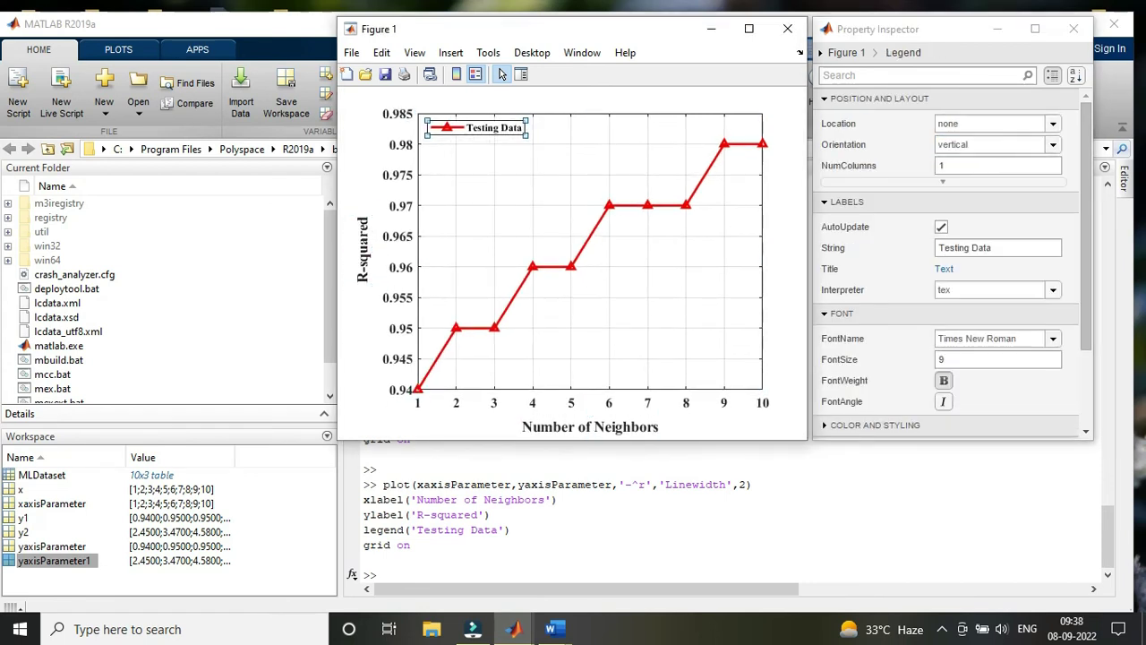
Set the legend's font size to 12
double_click(947, 359)
key("BackSpace")
type("12")
key("Return")
key("Tab")
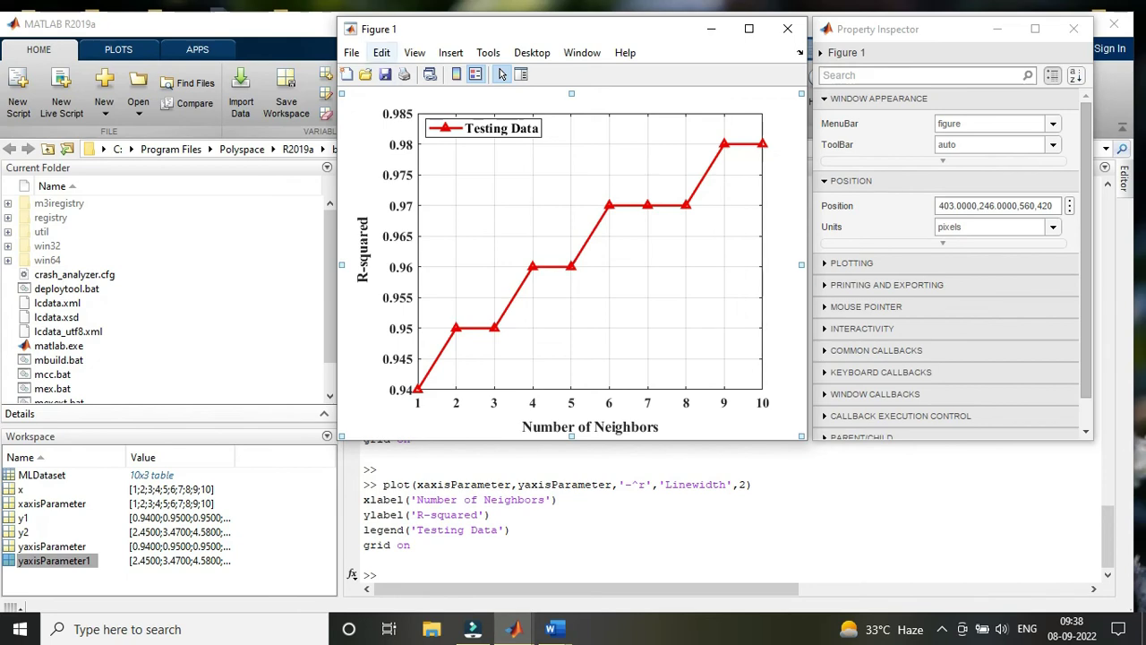
Copy the finished figure, switch to Word and paste it on new lines below the existing chart
left_click(381, 52)
left_click(474, 225)
mouse_move(550, 628)
left_click(580, 549)
key("ctrl+v")
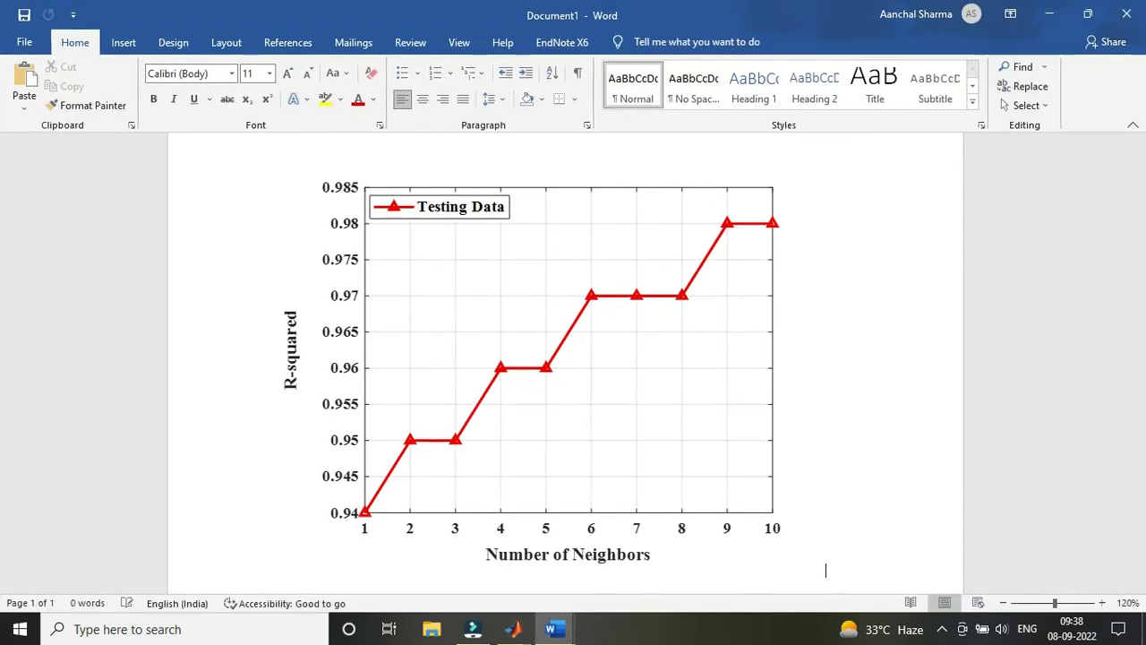
key("Return")
key("Return")
key("Return")
key("Return")
key("Return")
key("Return")
key("Return")
key("Return")
key("Return")
key("Return")
key("Return")
key("Return")
key("Return")
key("Return")
key("Return")
key("ctrl+v")
Switch back from Word to the MATLAB figure
left_click(1049, 16)
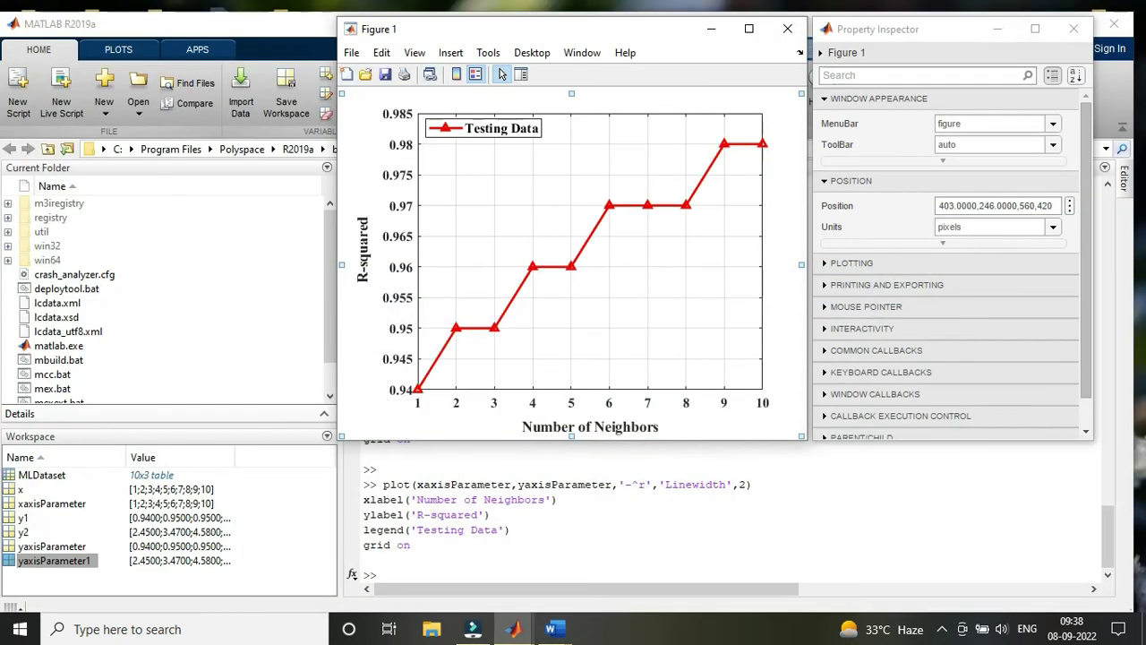
key("alt+f")
key("Escape")
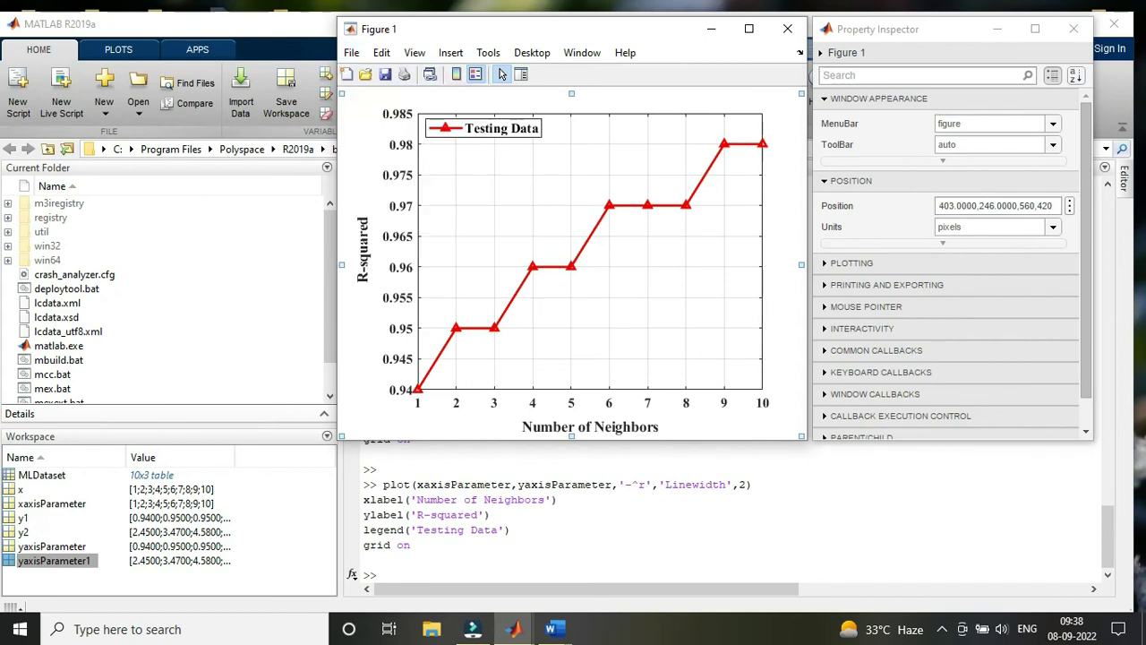